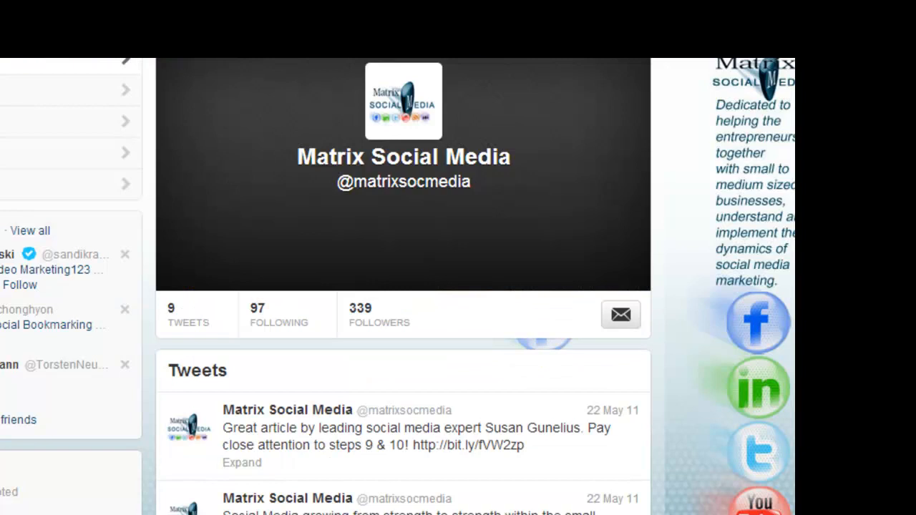
- Open Involver's product information and show the Application Suite section
mouse_move(390, 179)
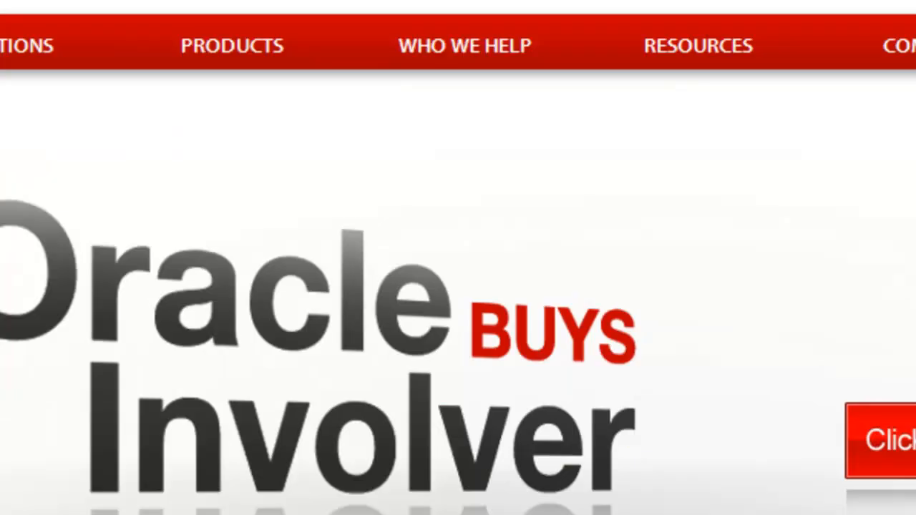
scroll(458, 301, "down", 5)
scroll(429, 286, "up", 5)
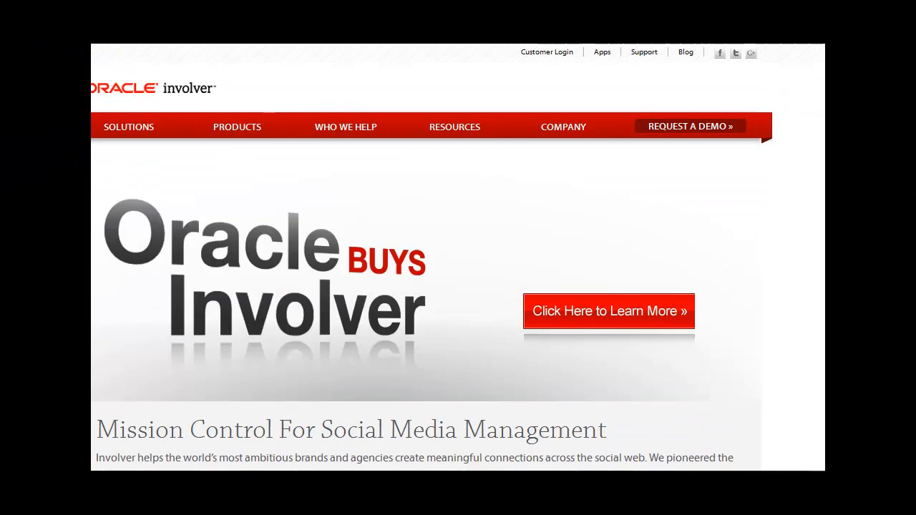
left_click(248, 131)
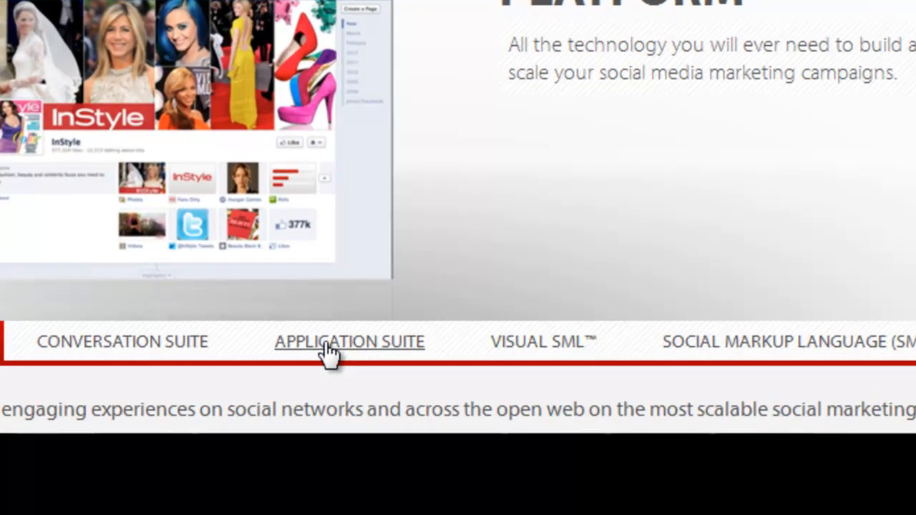
left_click(328, 350)
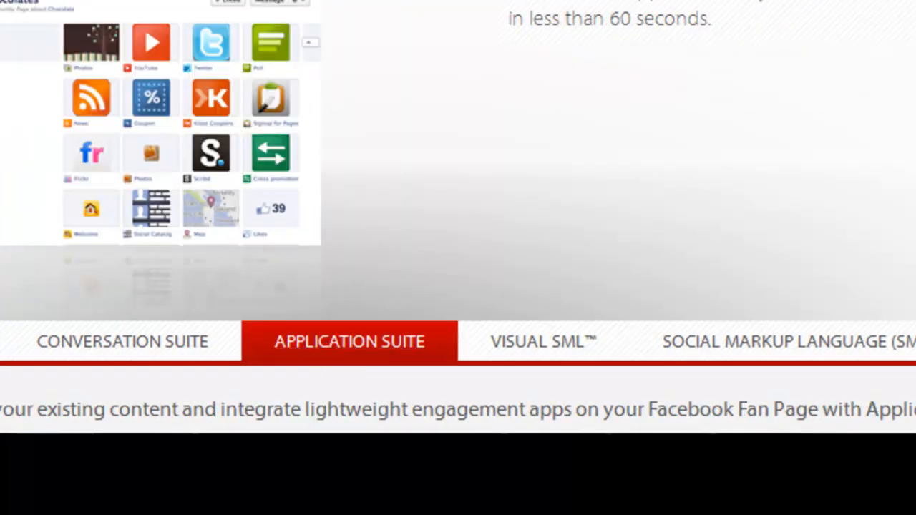
- Review the Application Suite's benefits, features and app list, and open the full catalogue of free and paid apps
scroll(458, 215, "down", 5)
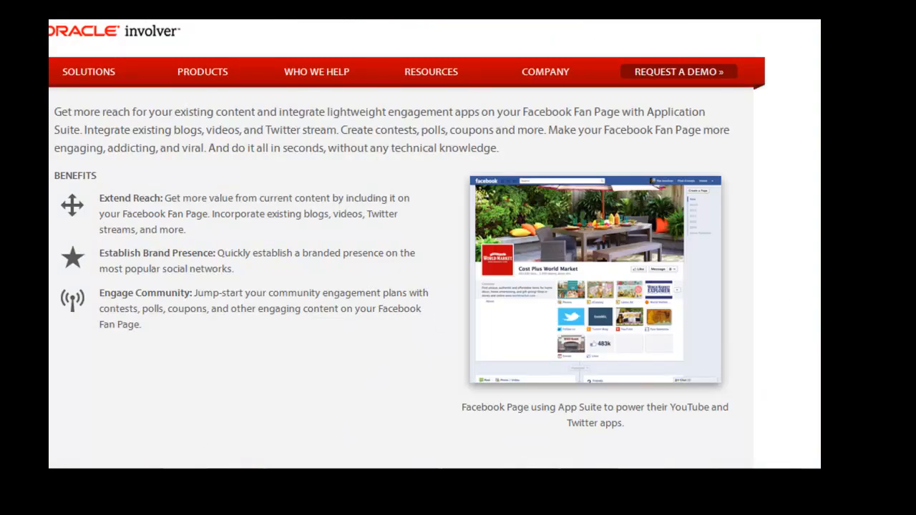
scroll(401, 279, "down", 12)
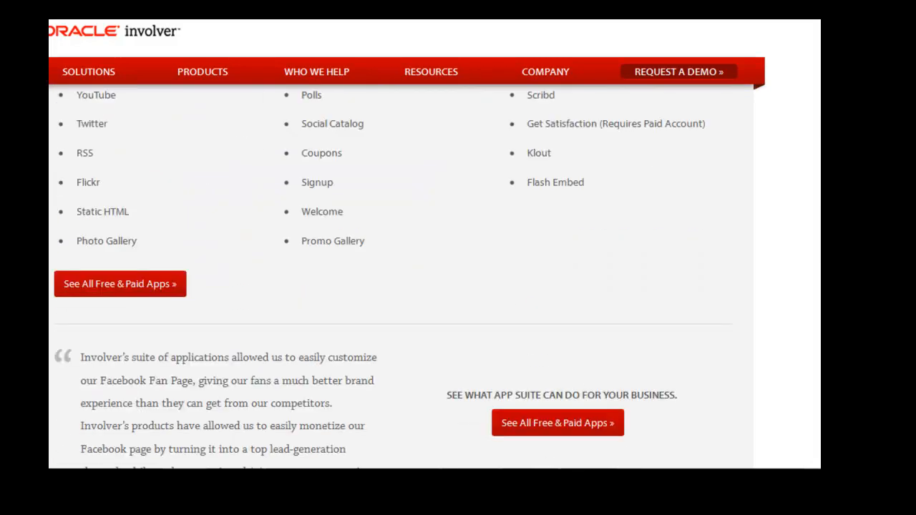
scroll(400, 279, "up", 8)
scroll(401, 279, "up", 6)
scroll(400, 279, "down", 5)
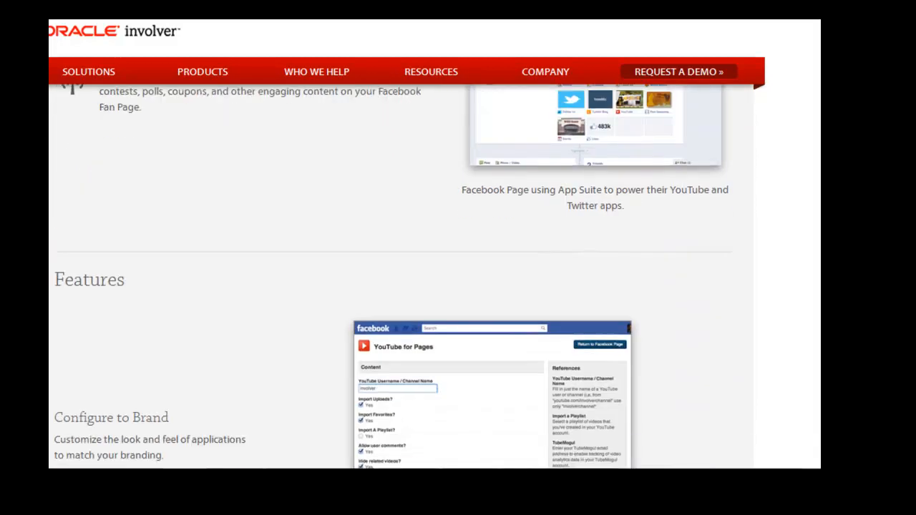
scroll(673, 198, "up", 3)
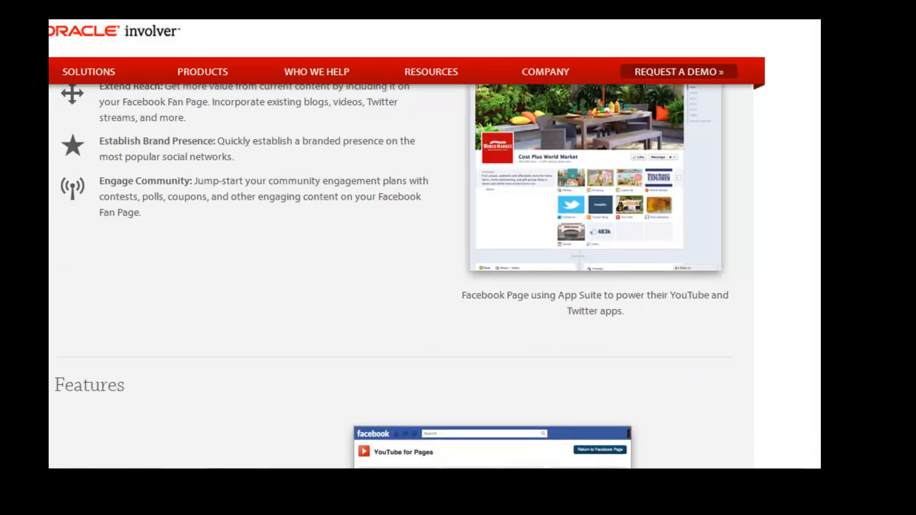
scroll(583, 302, "down", 10)
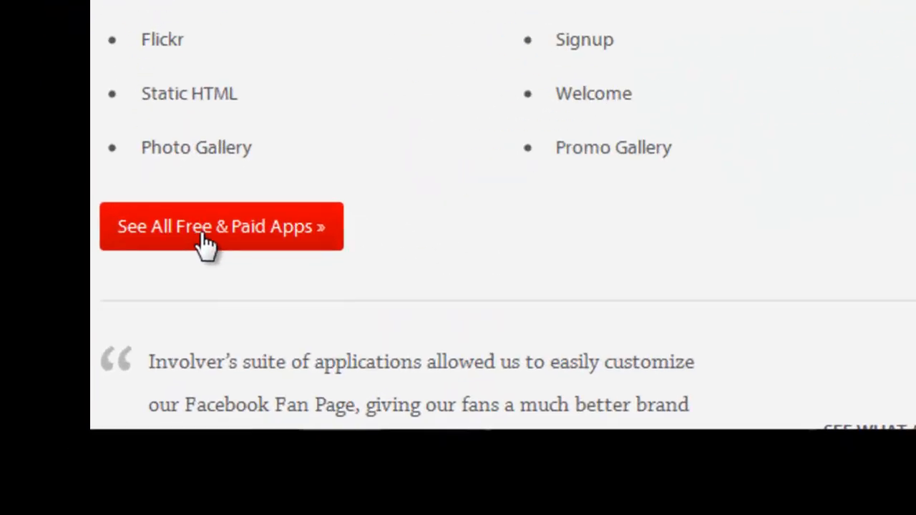
left_click(243, 239)
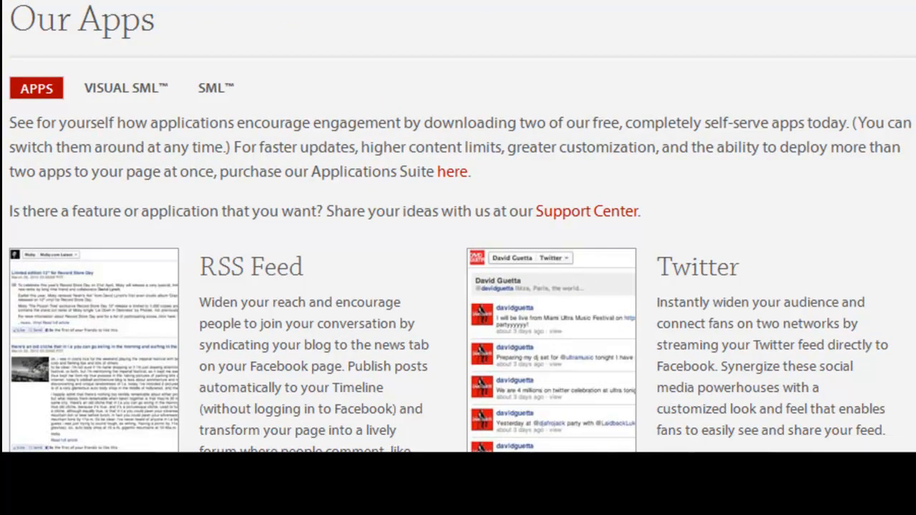
- Examine the descriptions in the app catalogue, checking which apps offer a free install and which require a demo
scroll(458, 226, "down", 10)
scroll(458, 226, "down", 8)
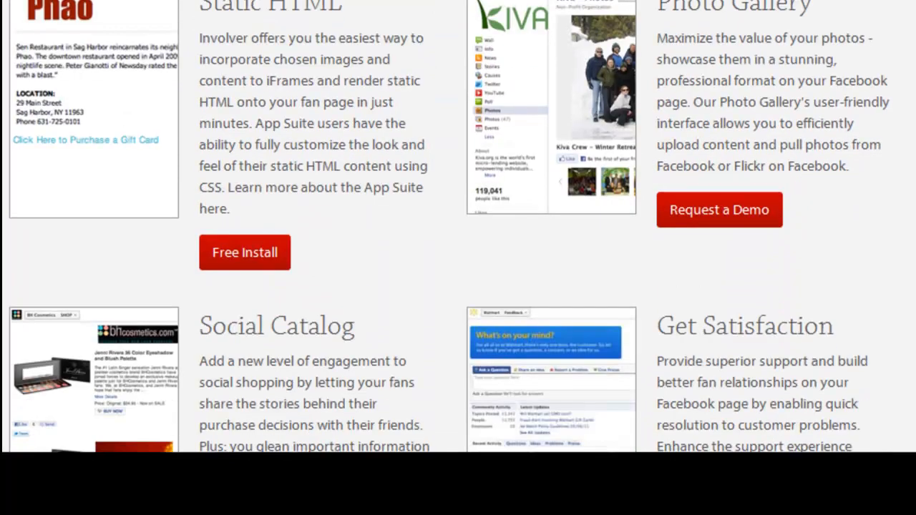
scroll(458, 226, "down", 5)
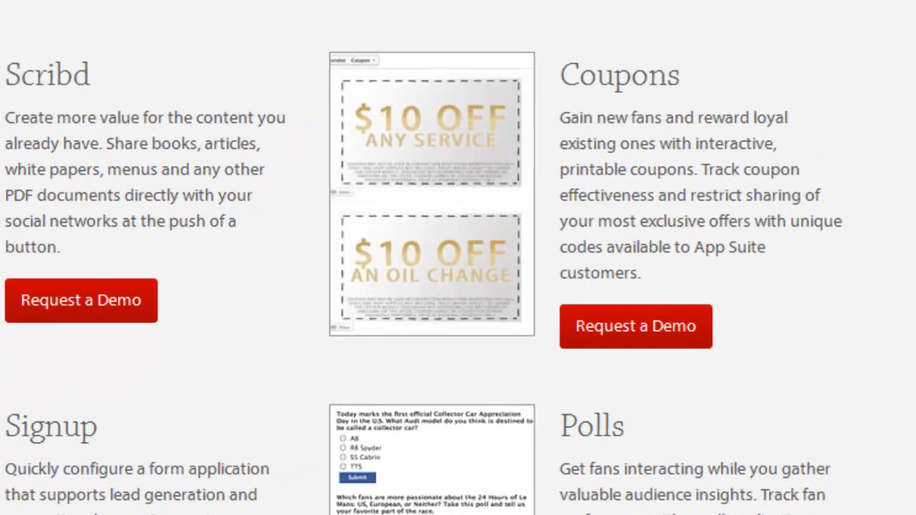
scroll(458, 258, "down", 6)
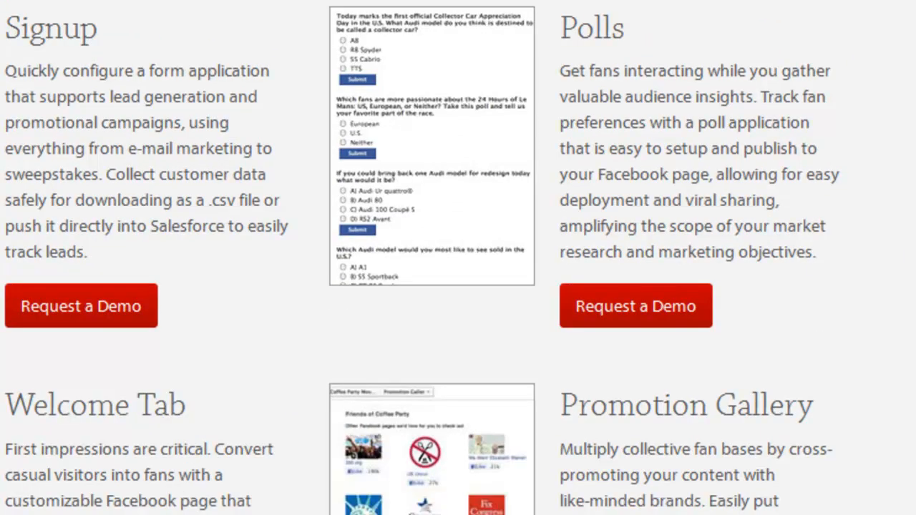
scroll(458, 257, "down", 2)
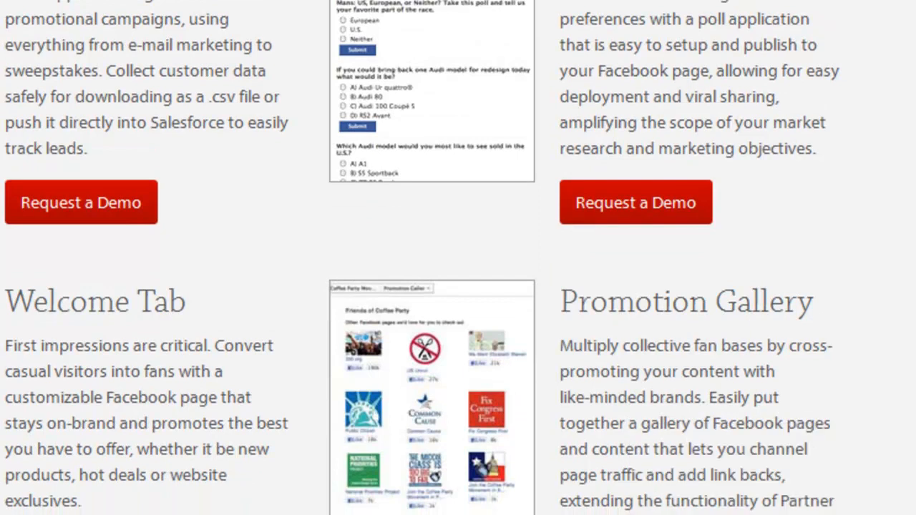
scroll(458, 258, "down", 6)
scroll(458, 258, "up", 8)
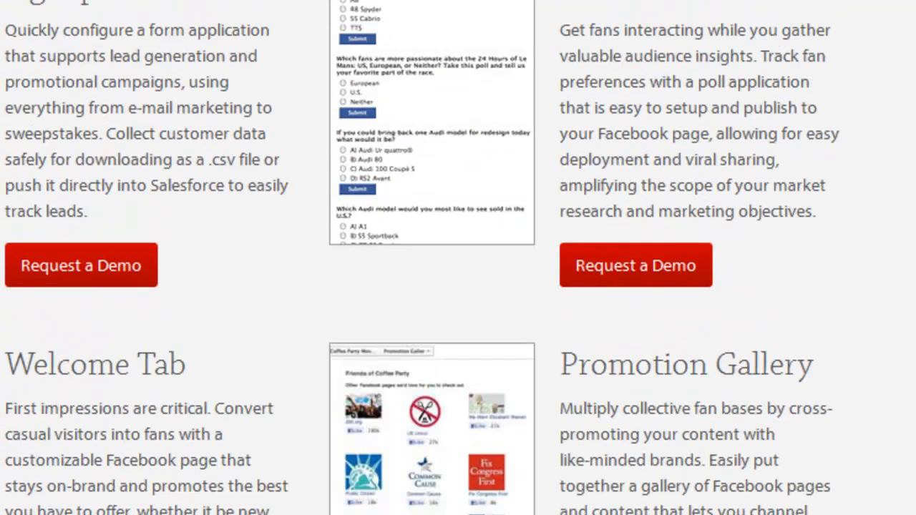
scroll(458, 257, "down", 9)
scroll(458, 258, "up", 15)
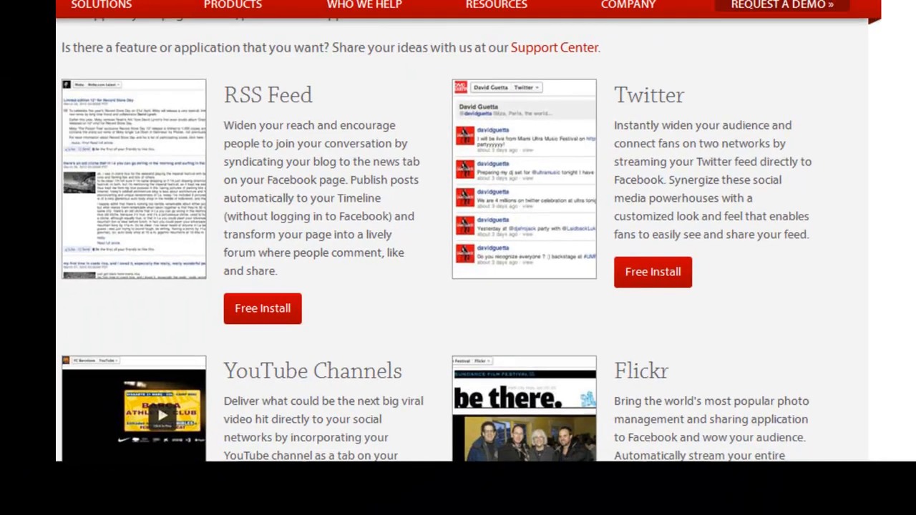
- Start the free install of the Twitter app and log in to Facebook
scroll(436, 239, "down", 1)
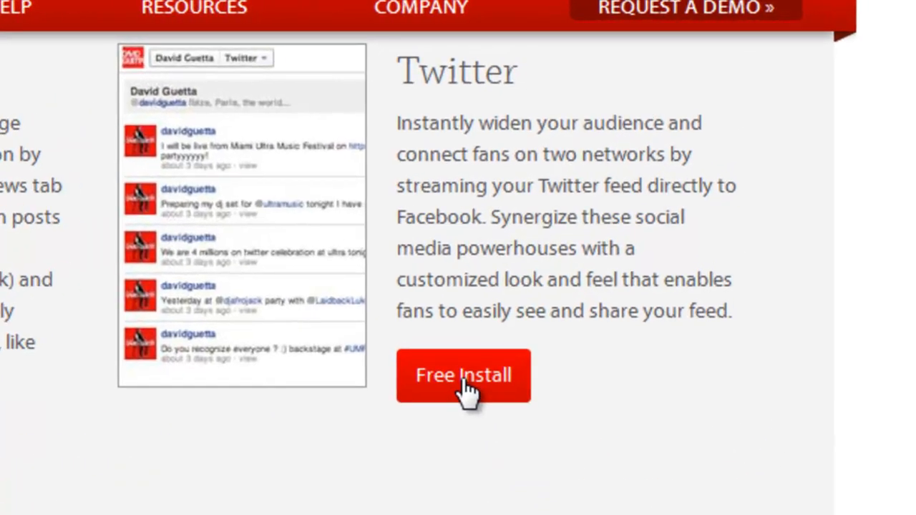
left_click(595, 266)
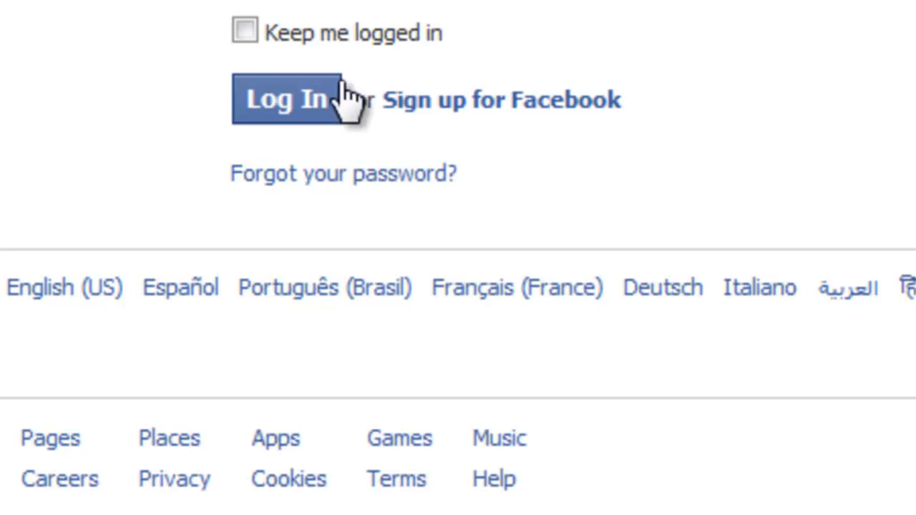
left_click(289, 107)
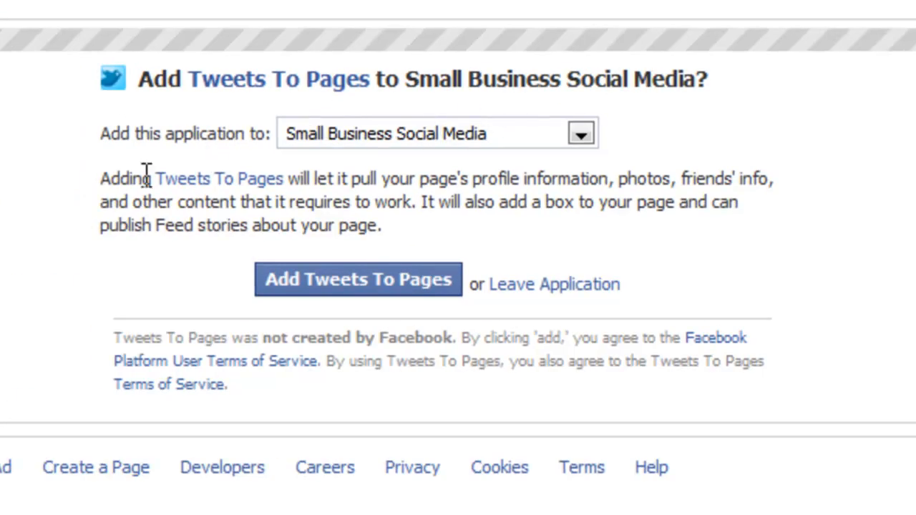
- Add the Tweets To Pages application to the Small Business Social Media page
left_click(387, 283)
left_click(384, 279)
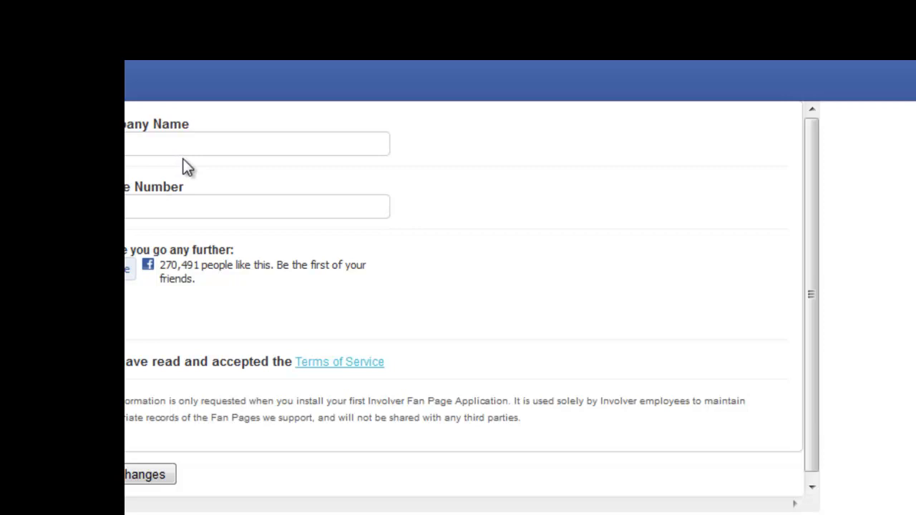
- Fill in the registration form with the company name ending in "x Global Media" and the company's phone number, and save the changes
left_click(171, 140)
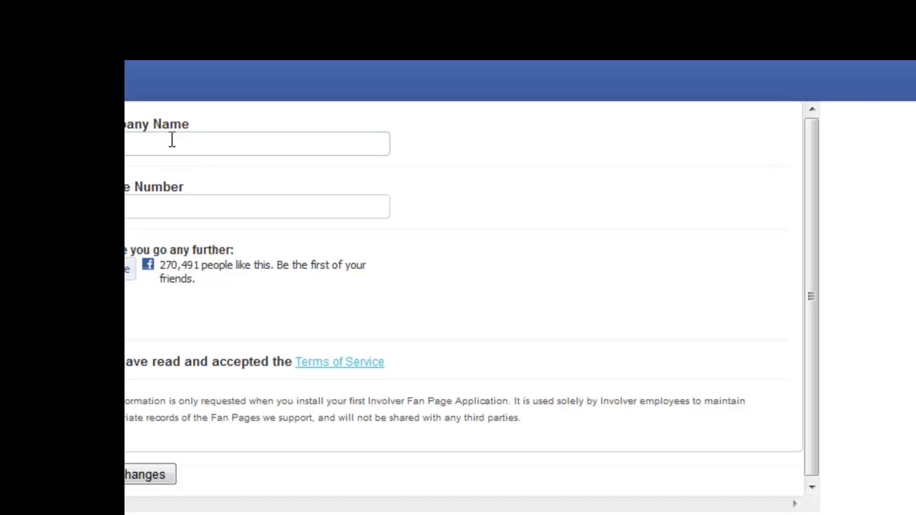
type("x Global Media")
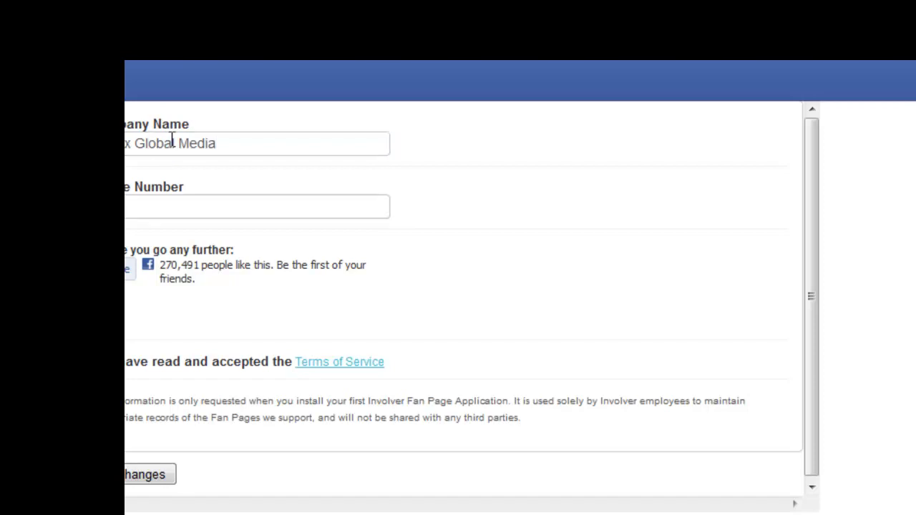
type("370 8021")
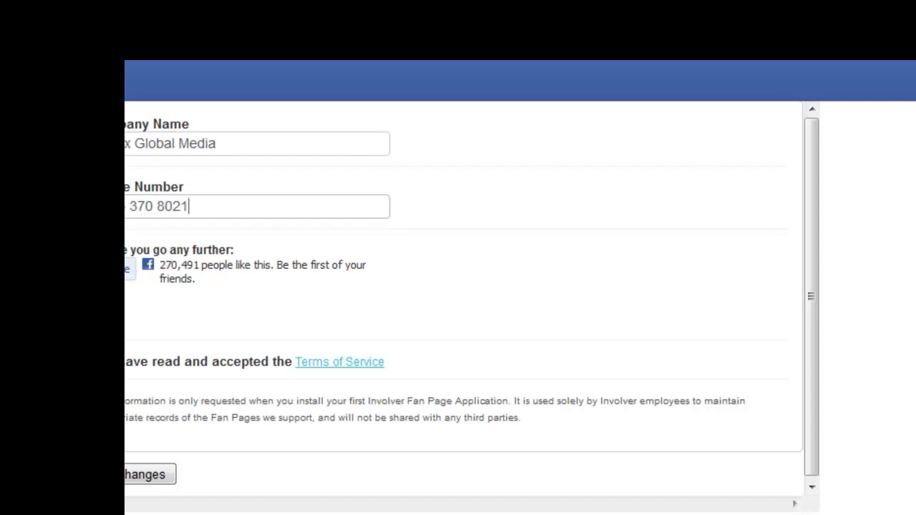
key("Tab")
left_click(128, 476)
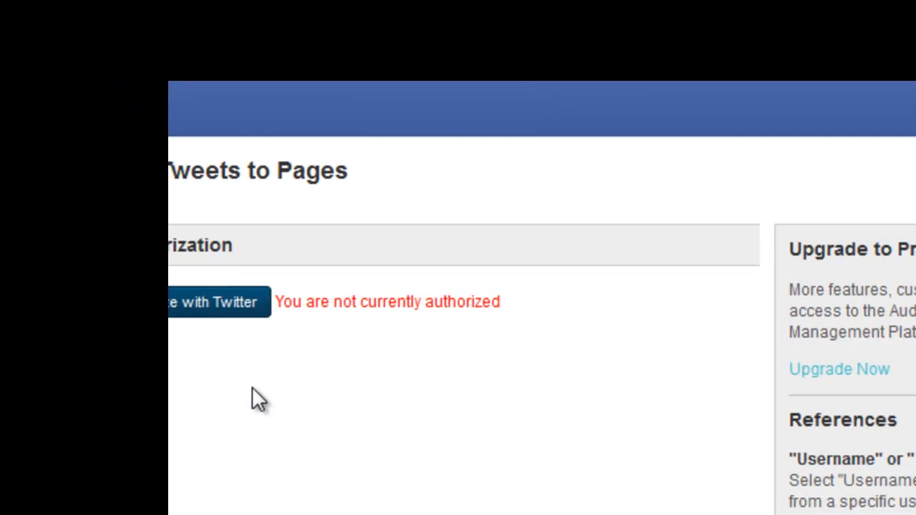
- Start the Twitter authorization for Tweets to Pages and enter matrixsocmedia as the username
left_click(199, 304)
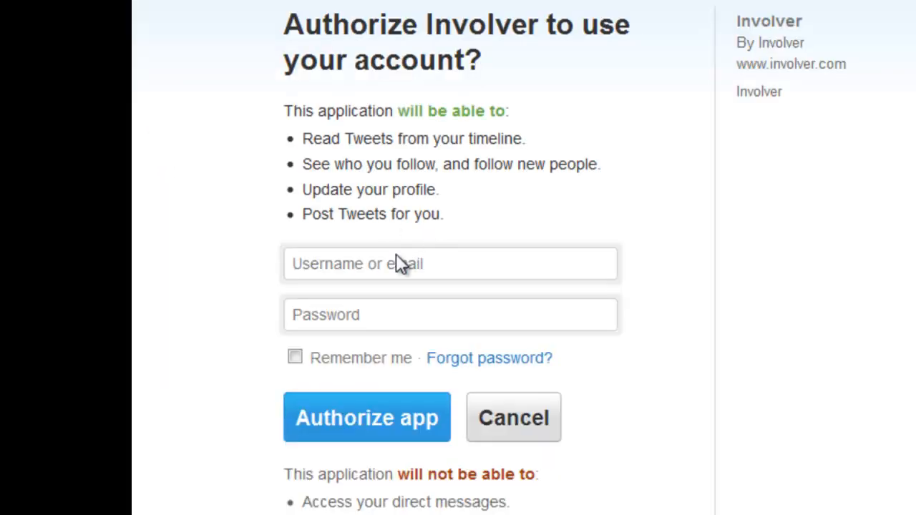
left_click(392, 270)
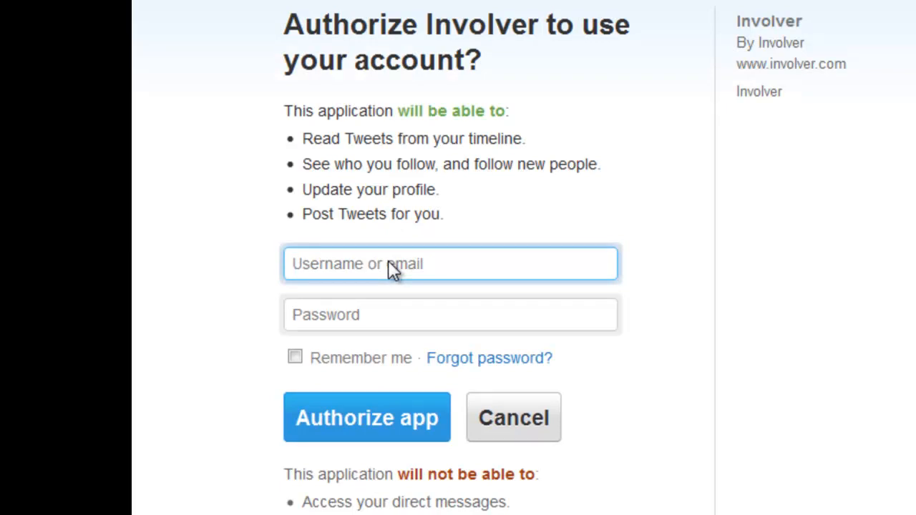
type("matri")
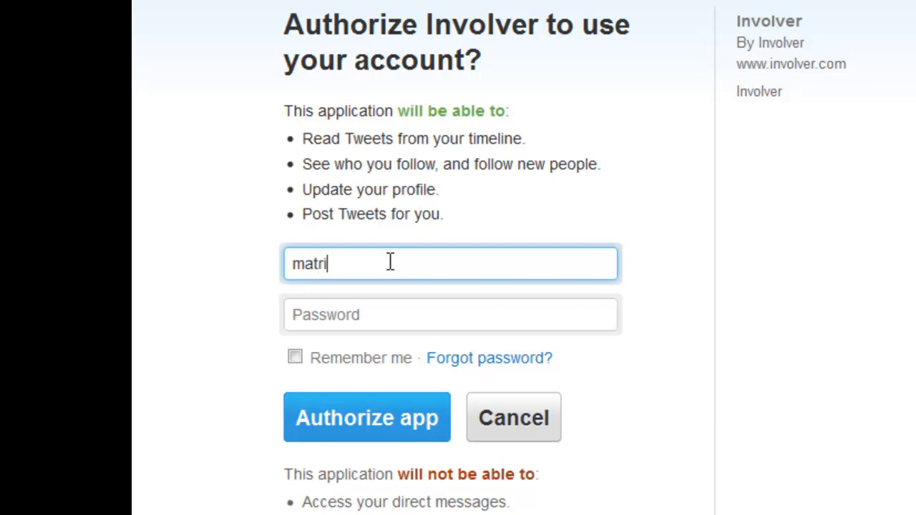
type("xsocm")
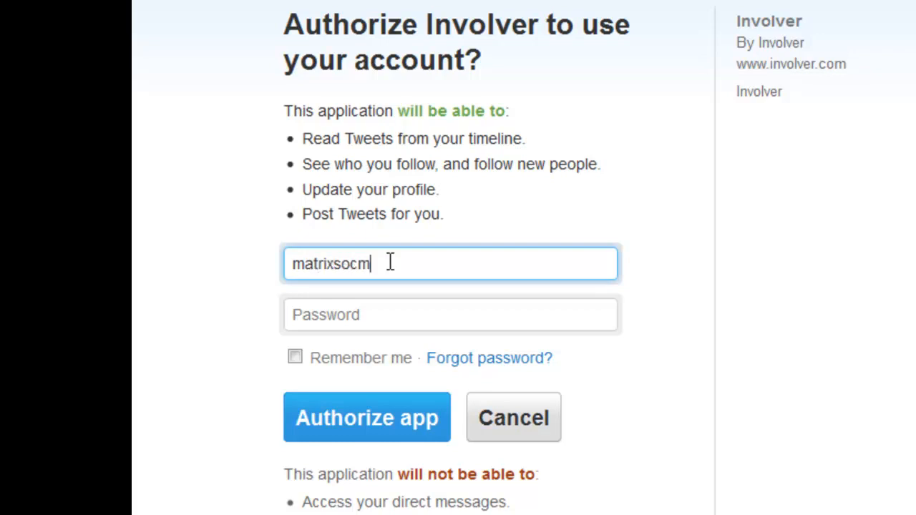
type("edia")
- Enter the Twitter account password and authorize the Involver app, dismissing the low-battery warning
left_click(368, 315)
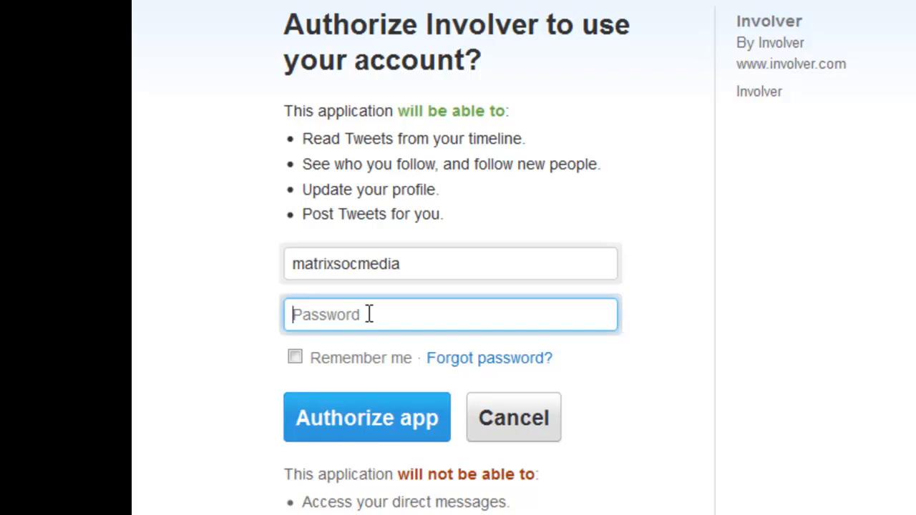
type("•••••")
key("BackSpace")
key("BackSpace")
key("BackSpace")
key("BackSpace")
key("BackSpace")
type("•••••••••••")
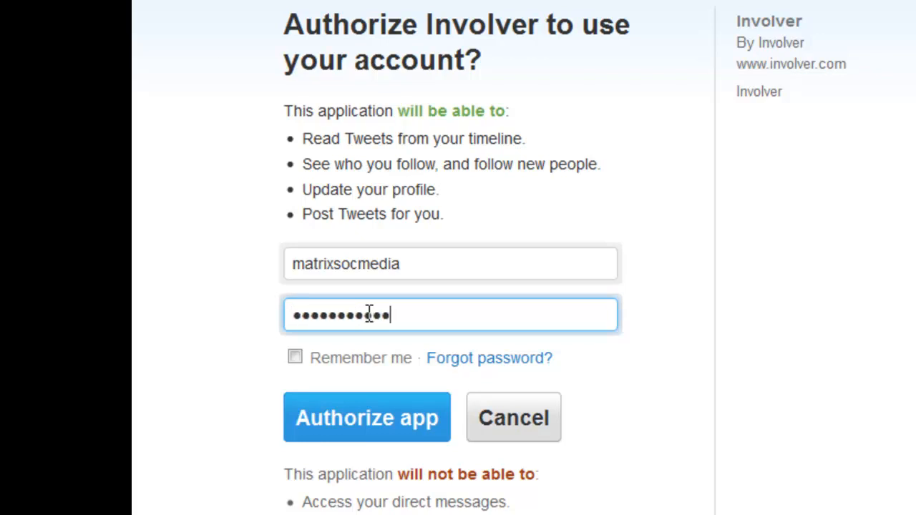
left_click(360, 426)
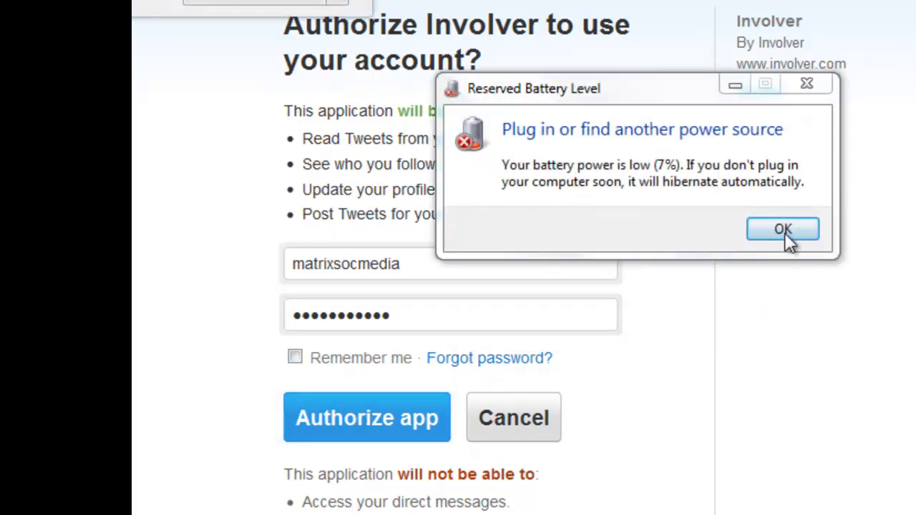
left_click(784, 228)
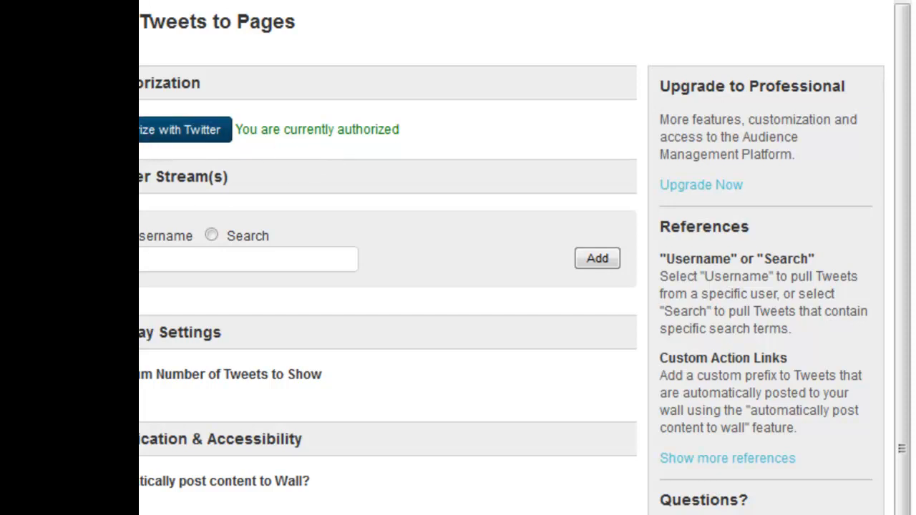
- Add the username matrixsocmedia as a Twitter stream and save the Tweets to Pages settings
left_click(150, 265)
type("ixsocmedia")
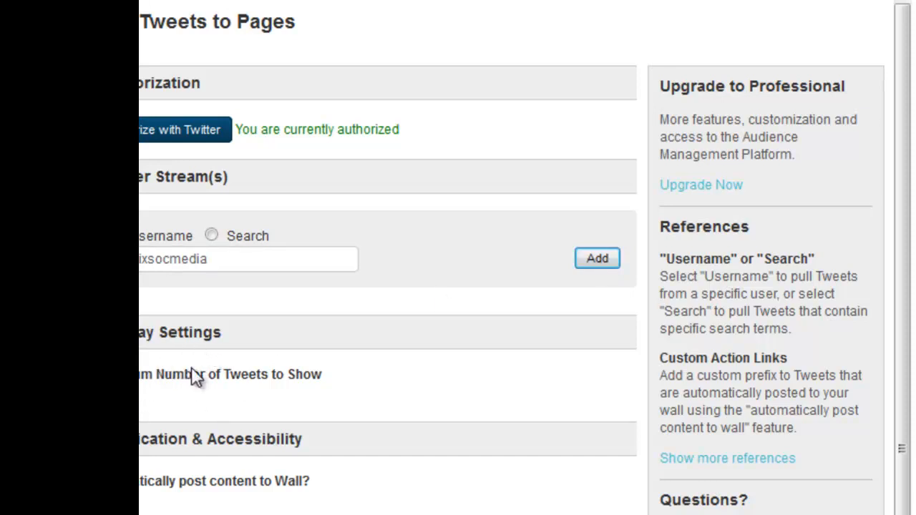
key("Return")
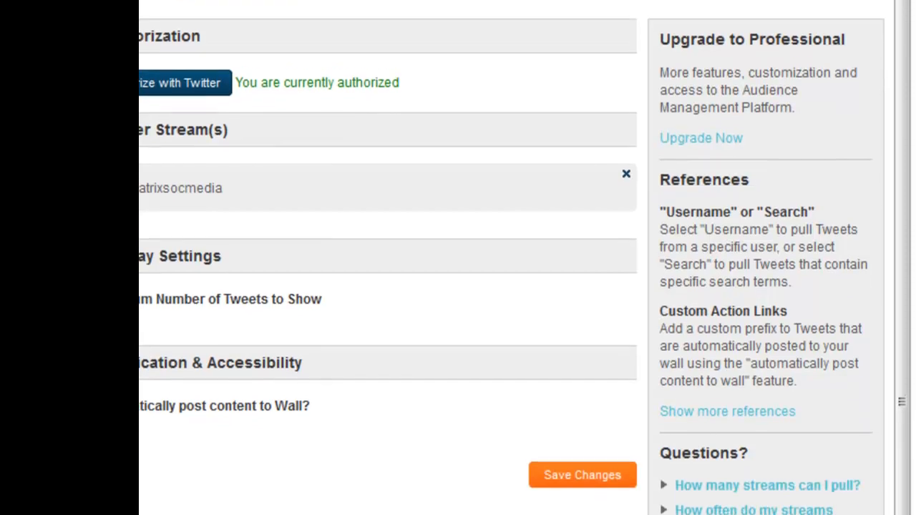
left_click(588, 465)
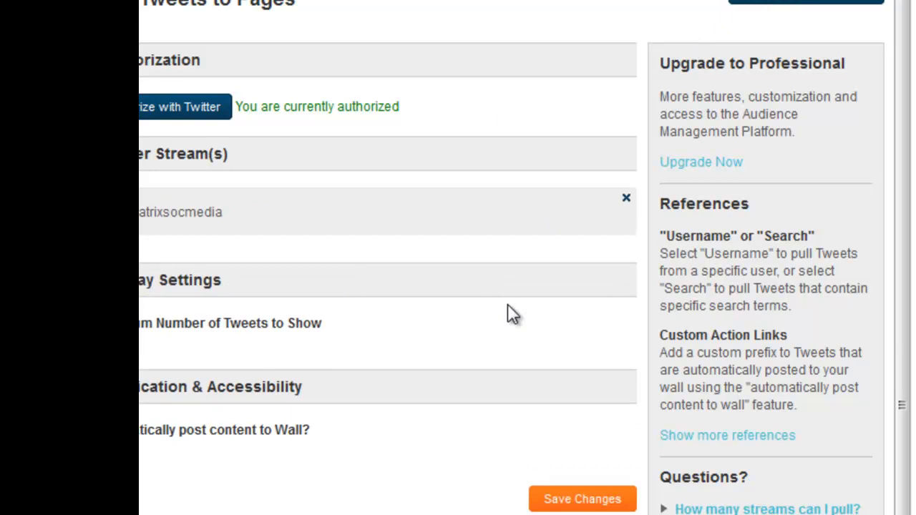
- Return to the Small Business Social Media page's timeline and expand its app tiles to show the Twitter app
left_click(794, 4)
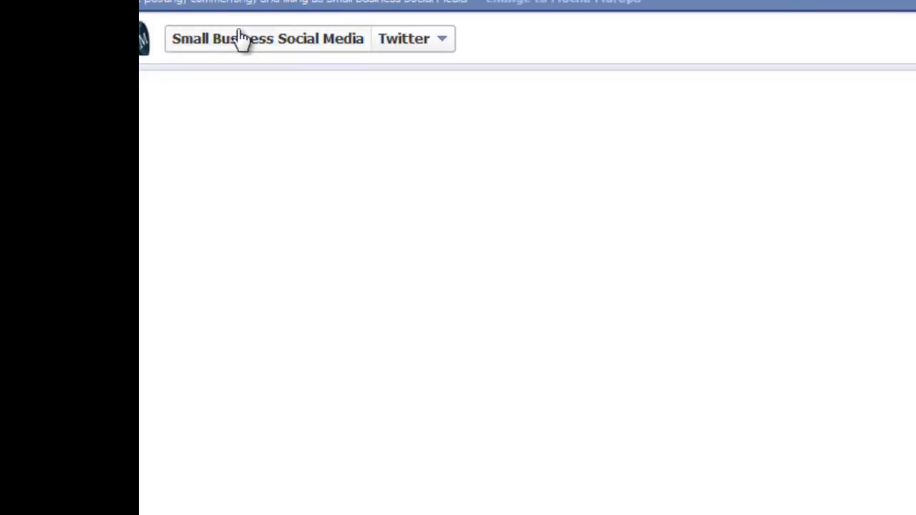
left_click(241, 37)
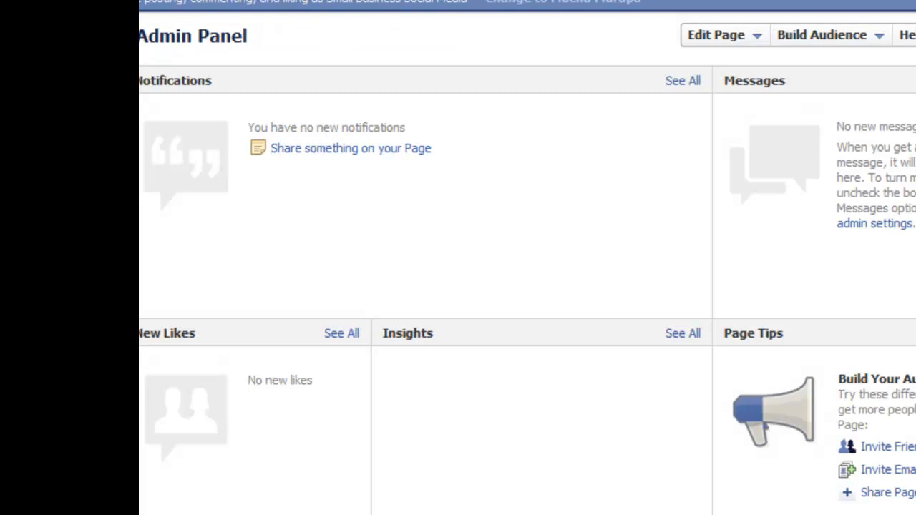
scroll(458, 286, "down", 5)
scroll(458, 287, "down", 2)
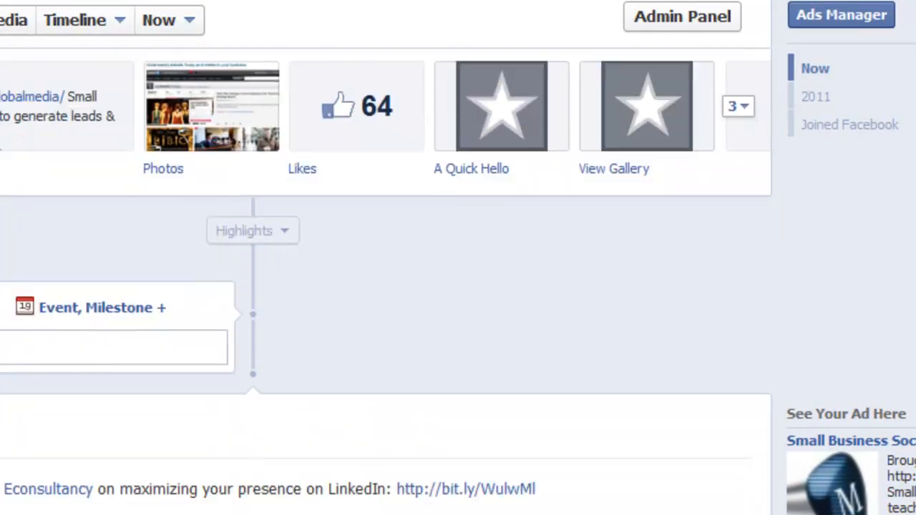
left_click(738, 107)
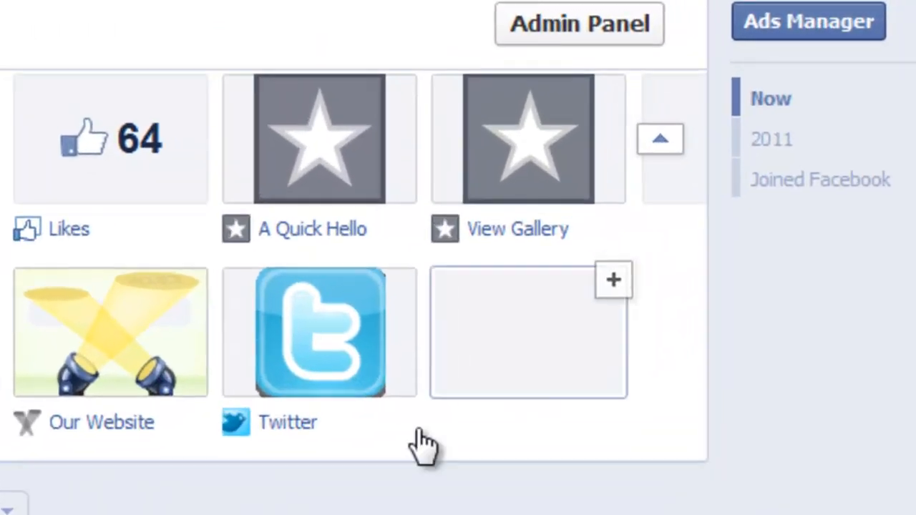
- Edit the Twitter app's settings on the page and save Follow Us as its custom tab name
mouse_move(315, 377)
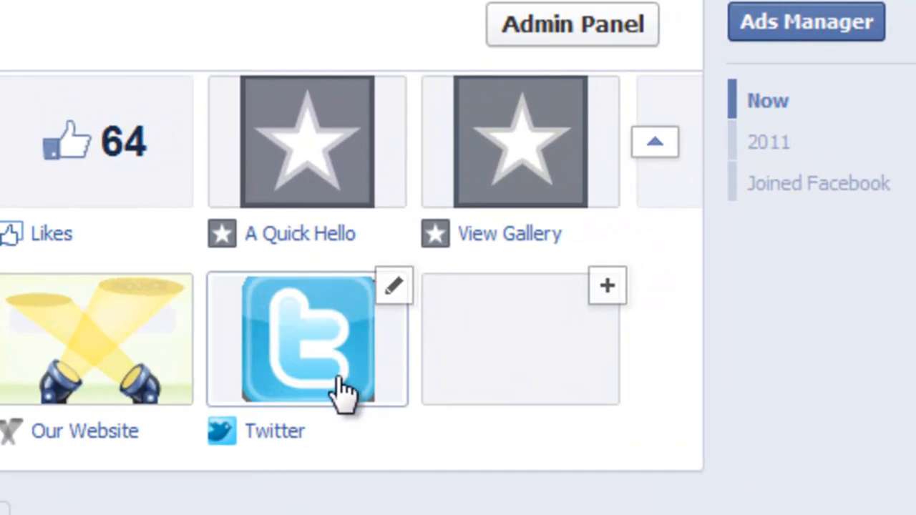
left_click(396, 294)
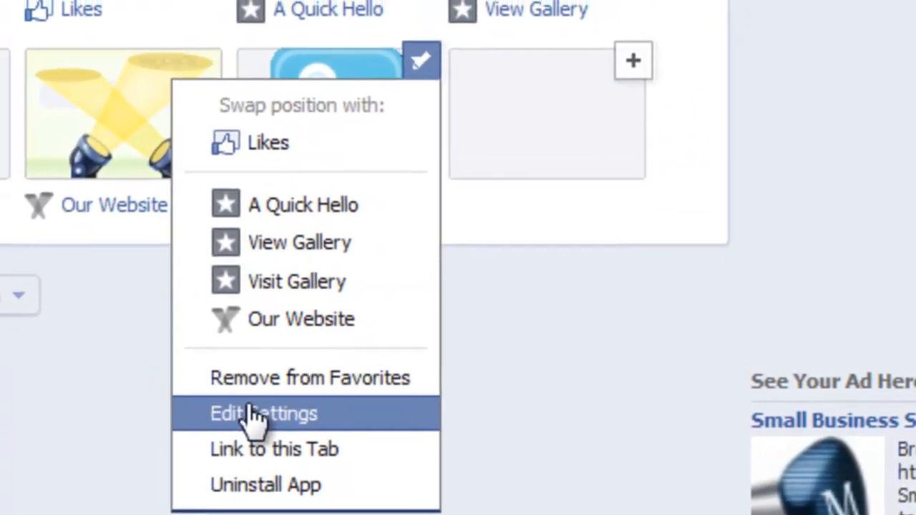
left_click(232, 407)
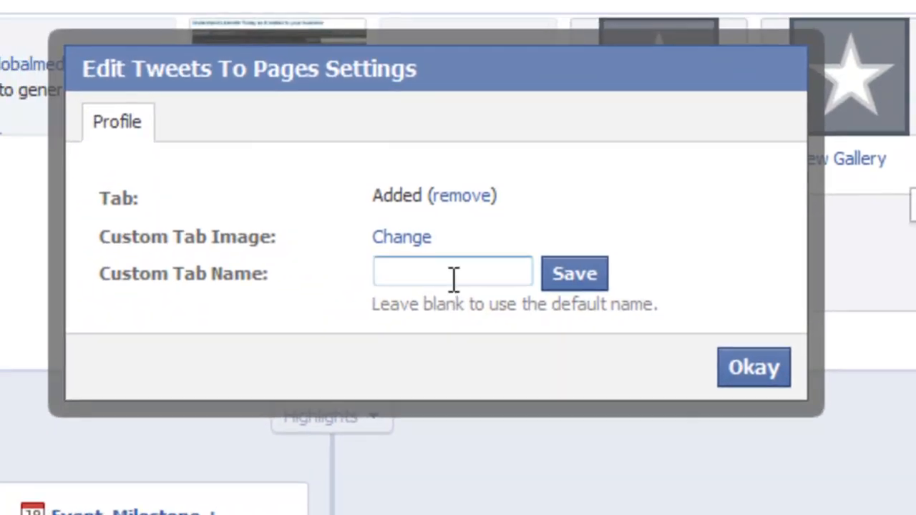
left_click(451, 272)
type("Follow Me")
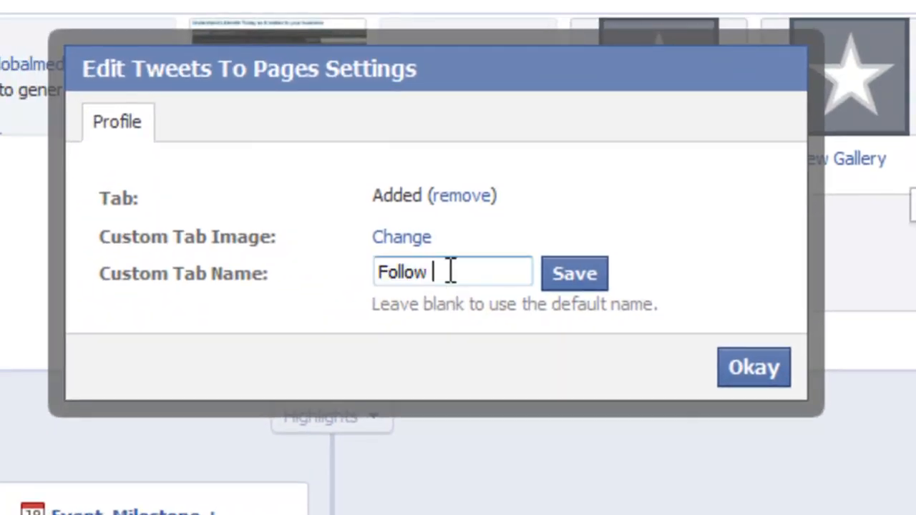
key("BackSpace")
key("BackSpace")
type("Us")
left_click(576, 286)
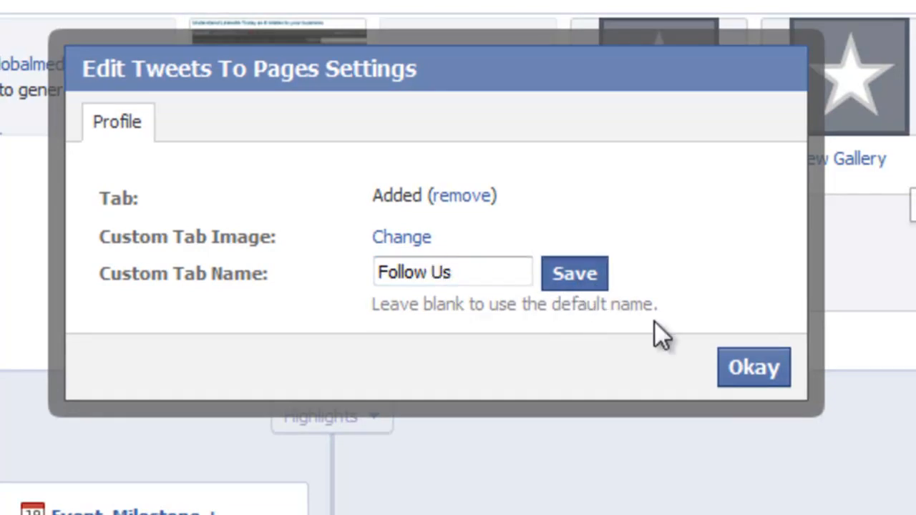
left_click(751, 366)
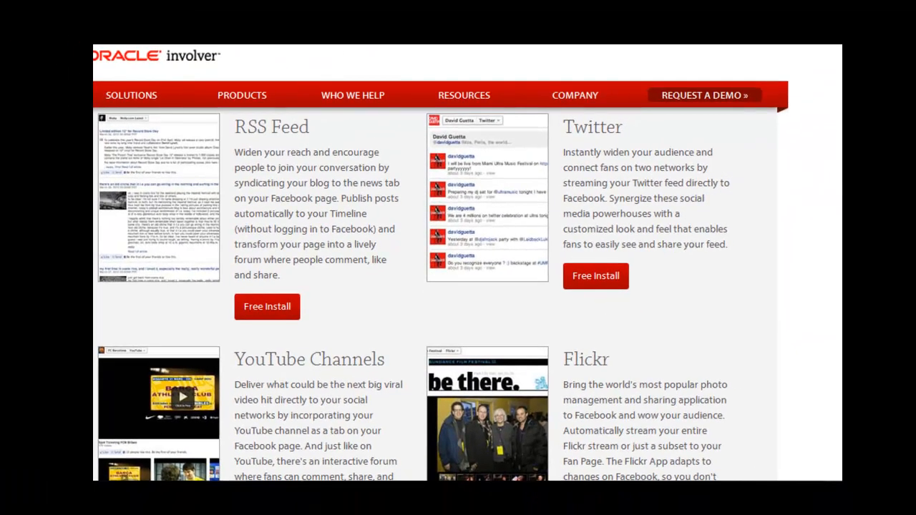
- Browse Involver's free apps and start the free install of YouTube Channels
scroll(413, 294, "down", 1)
scroll(414, 295, "up", 1)
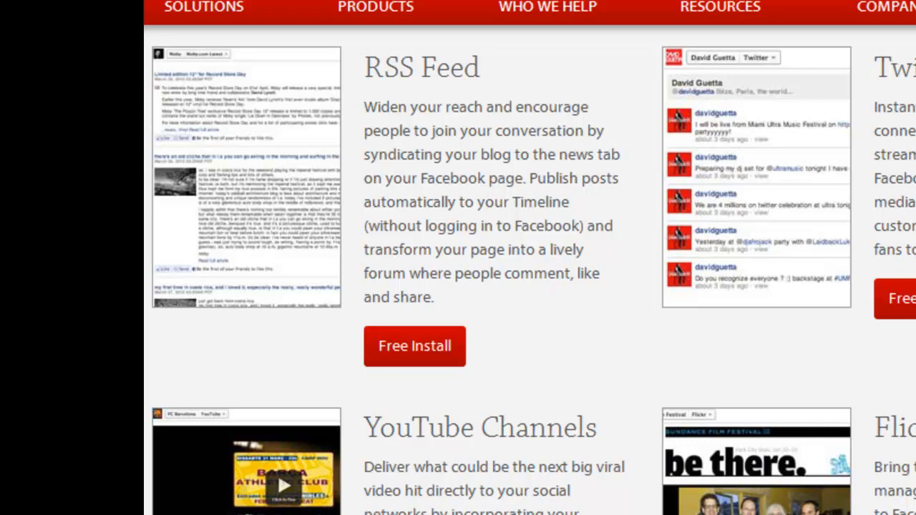
scroll(529, 286, "down", 5)
scroll(529, 286, "down", 1)
scroll(529, 286, "up", 2)
scroll(529, 286, "down", 1)
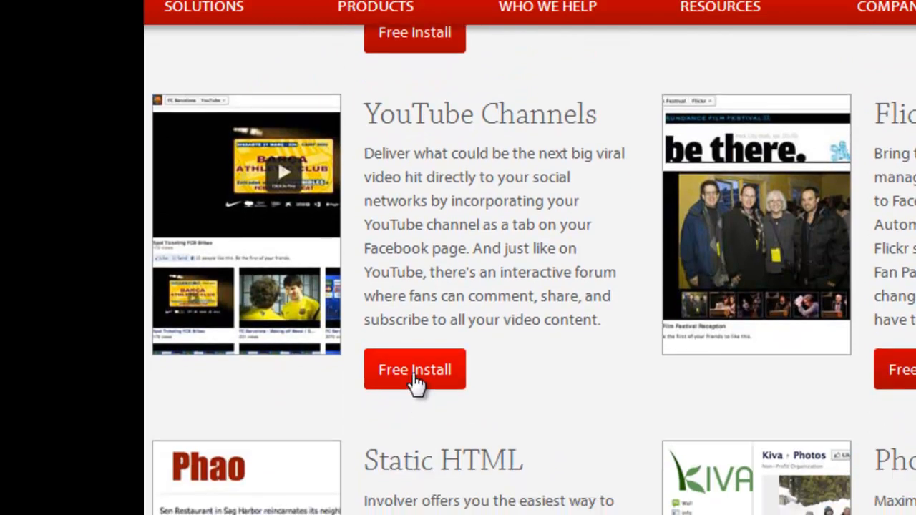
left_click(414, 372)
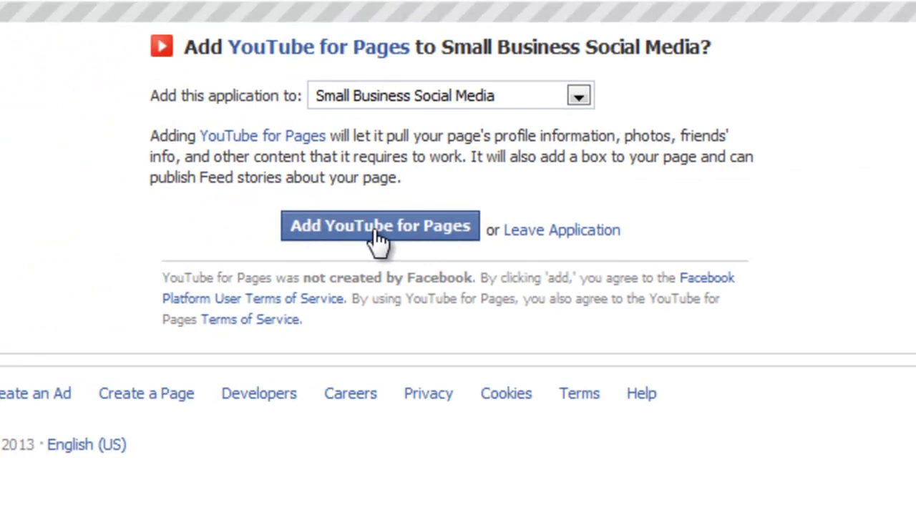
- Add YouTube for Pages to the Small Business Social Media page and allow its page management and Insights permissions
left_click(372, 230)
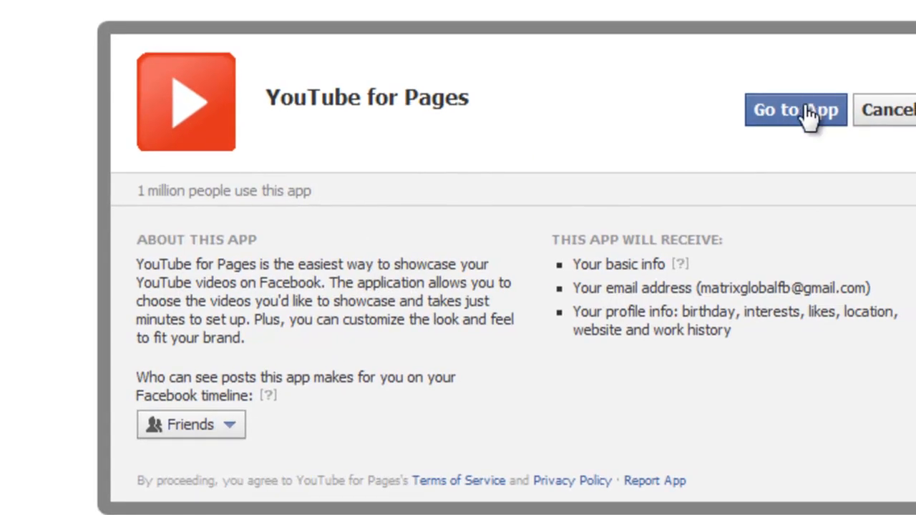
left_click(802, 111)
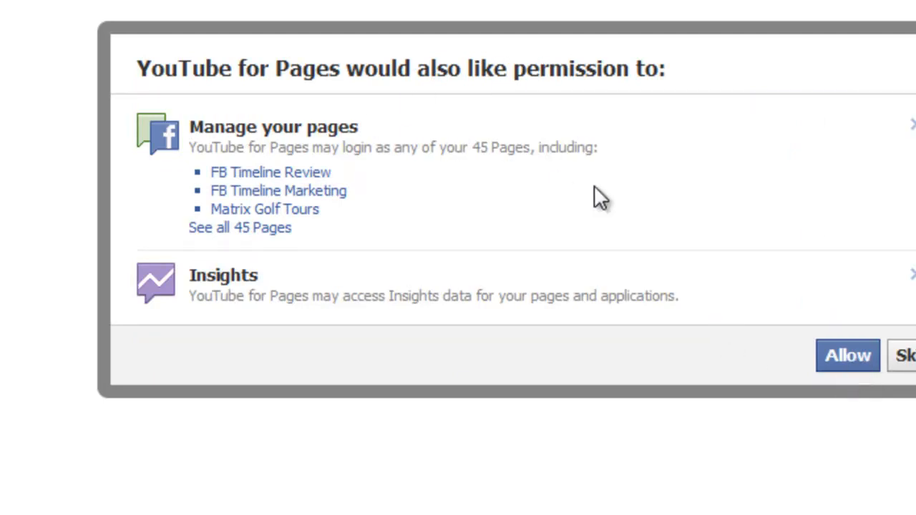
left_click(842, 354)
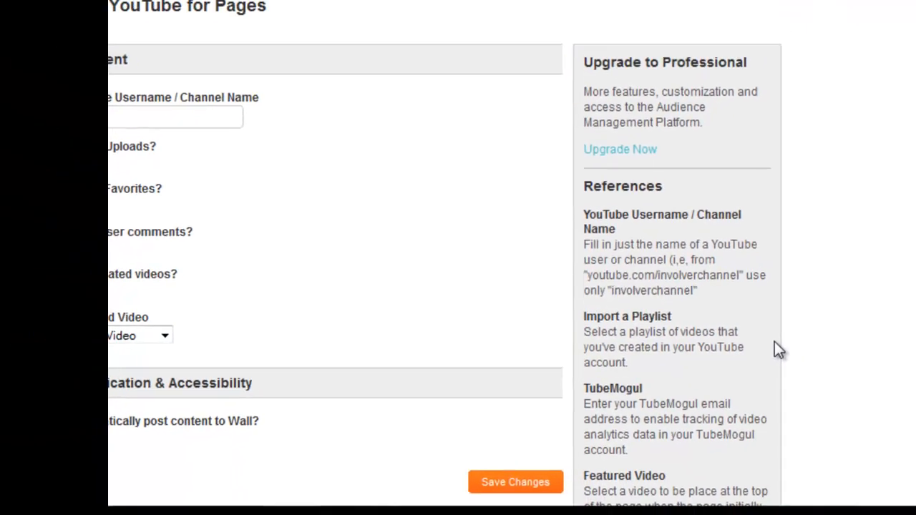
- Enter MatrixSocialMedia as the YouTube channel name, leave the featured video option as it is, and save the changes
left_click(181, 118)
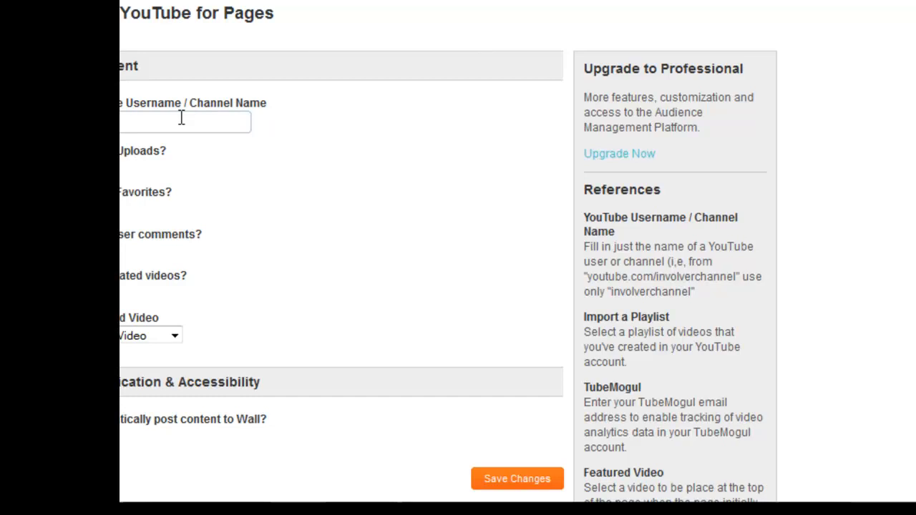
type("SocialMedia")
left_click(178, 340)
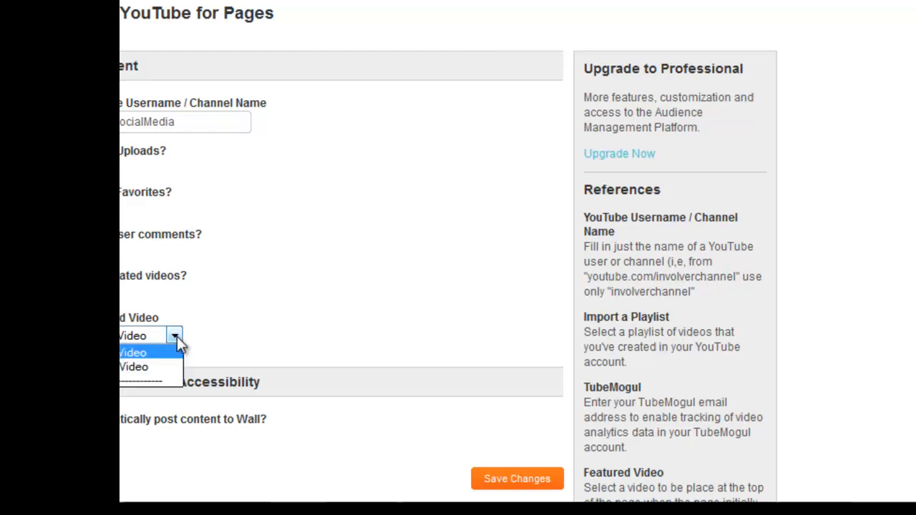
left_click(176, 337)
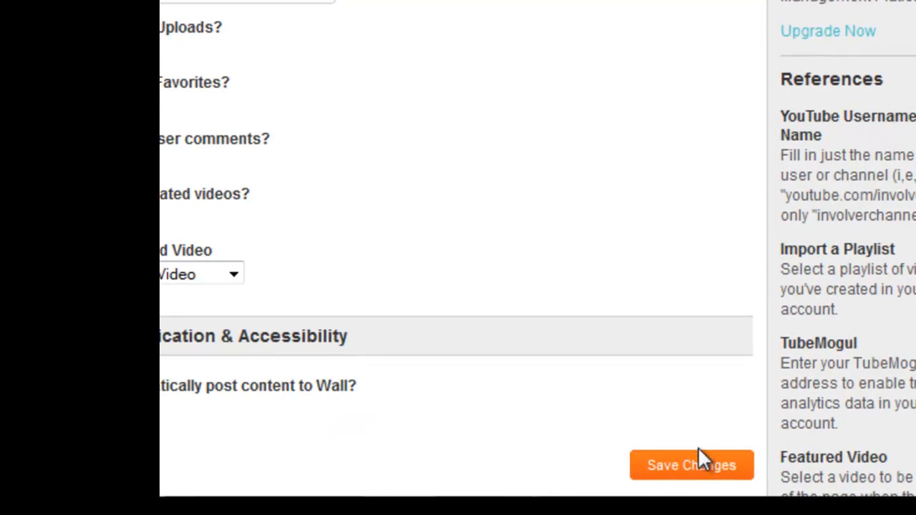
left_click(691, 465)
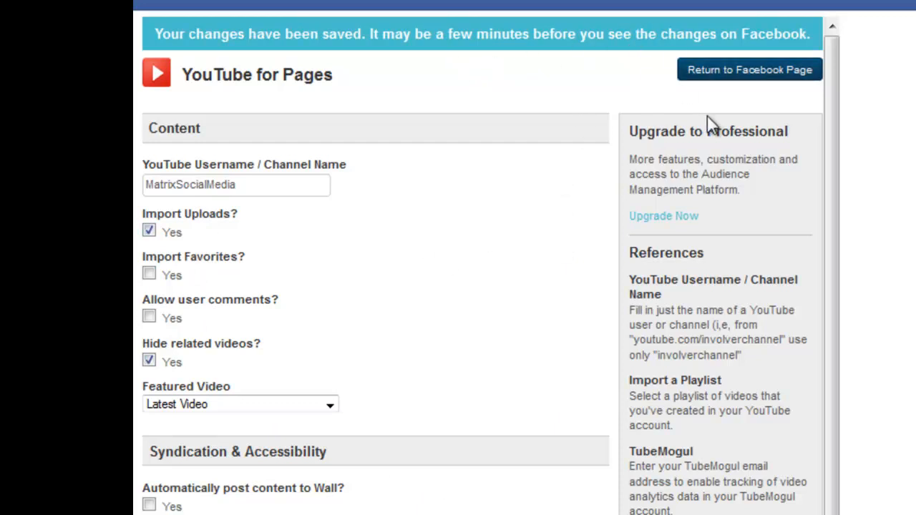
- Return to the Facebook page, expand its app tiles and open the Follow Us tab to check the matrixsocmedia tweets
left_click(742, 80)
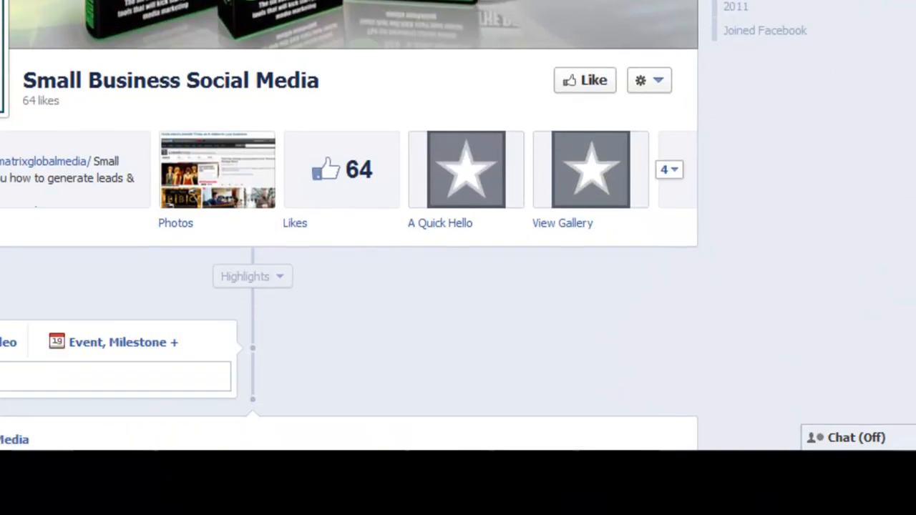
left_click(672, 172)
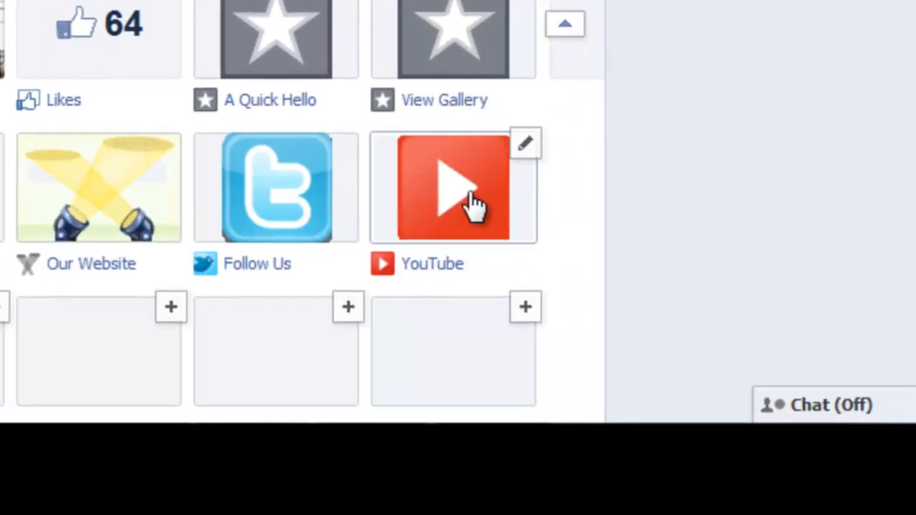
left_click(609, 165)
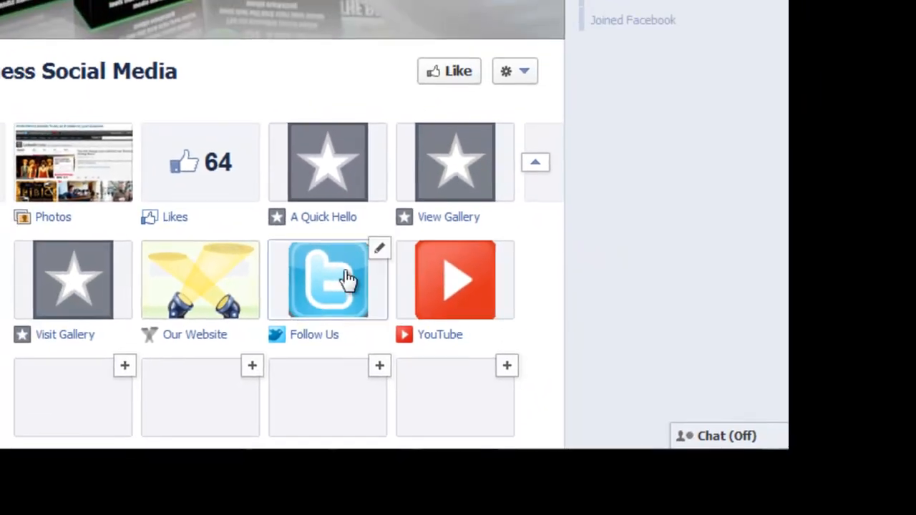
left_click(326, 286)
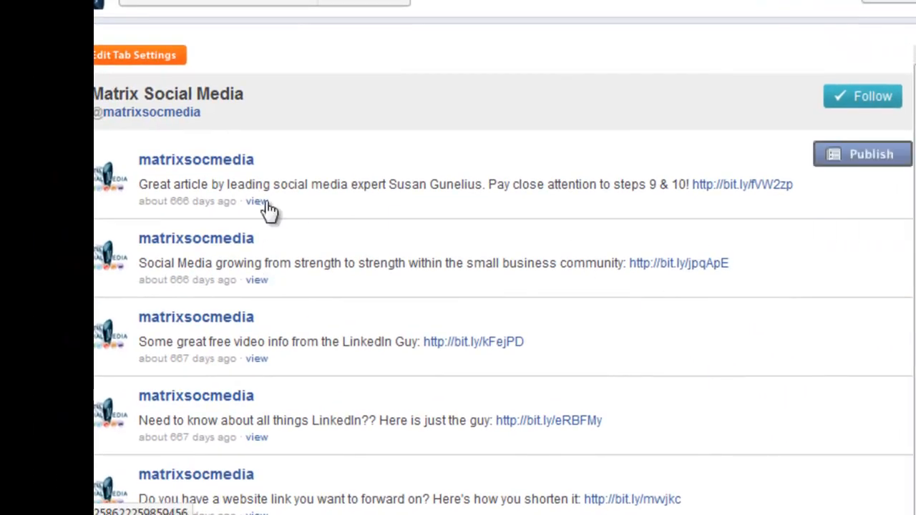
left_click(844, 104)
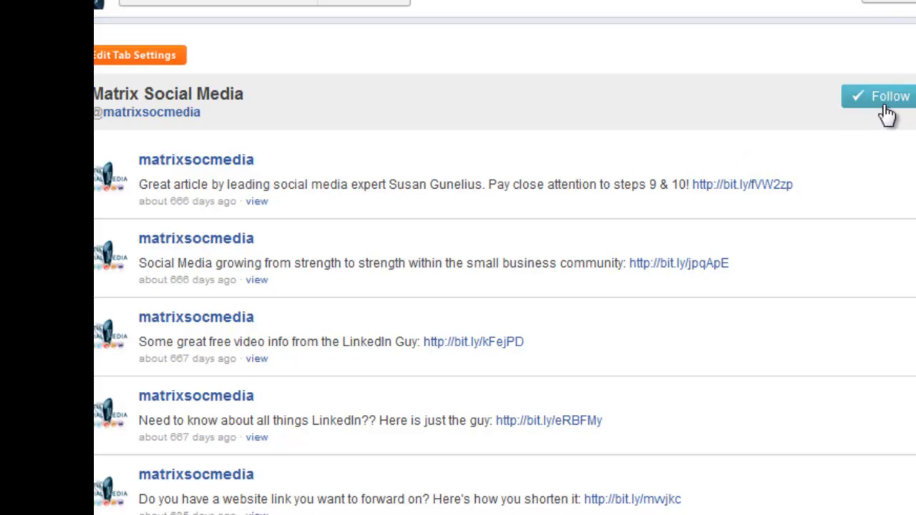
mouse_move(615, 158)
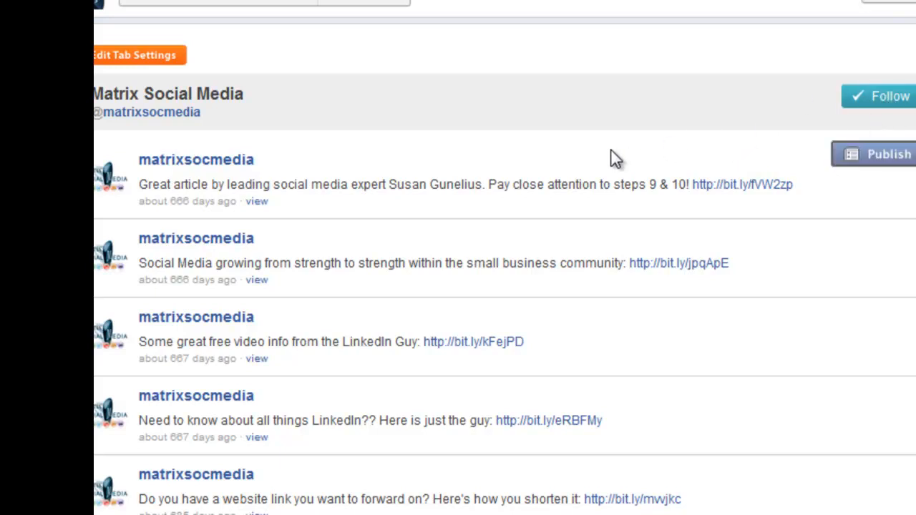
- Go back to the page's timeline and open the YouTube tab to check the imported videos
left_click(259, 8)
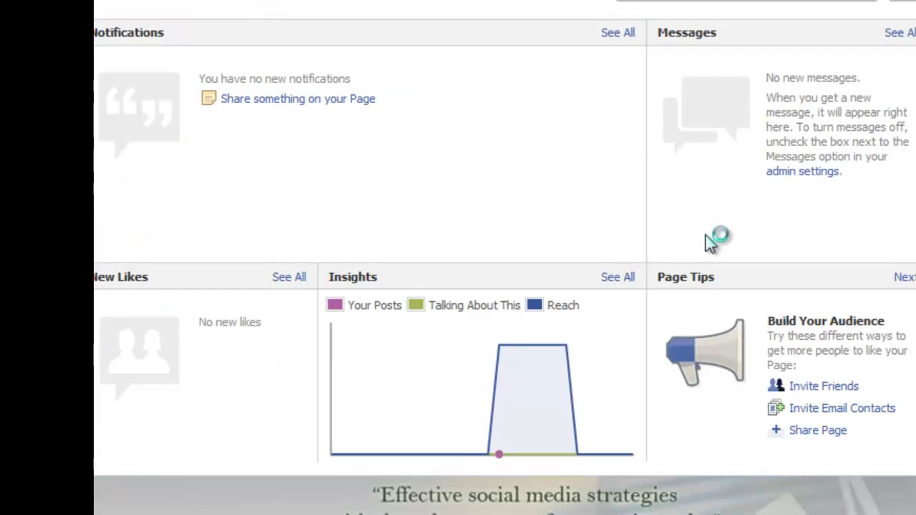
scroll(711, 242, "down", 10)
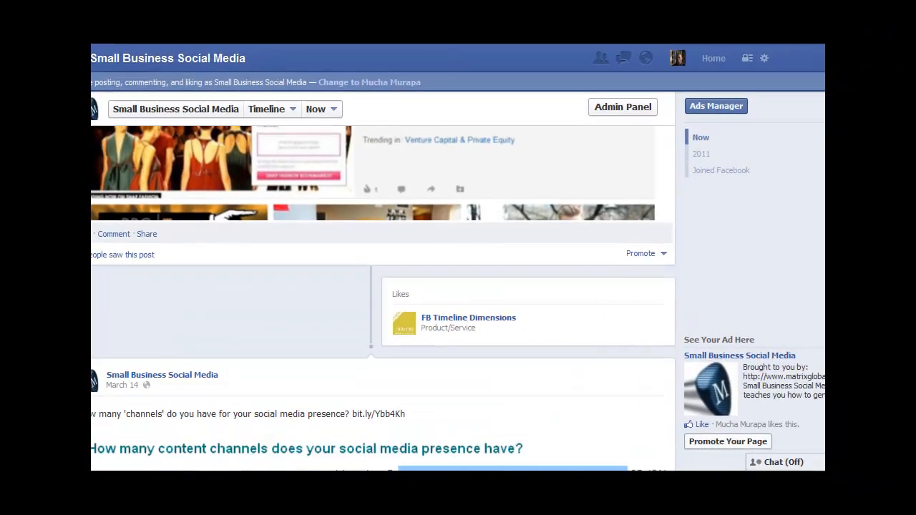
scroll(382, 286, "up", 5)
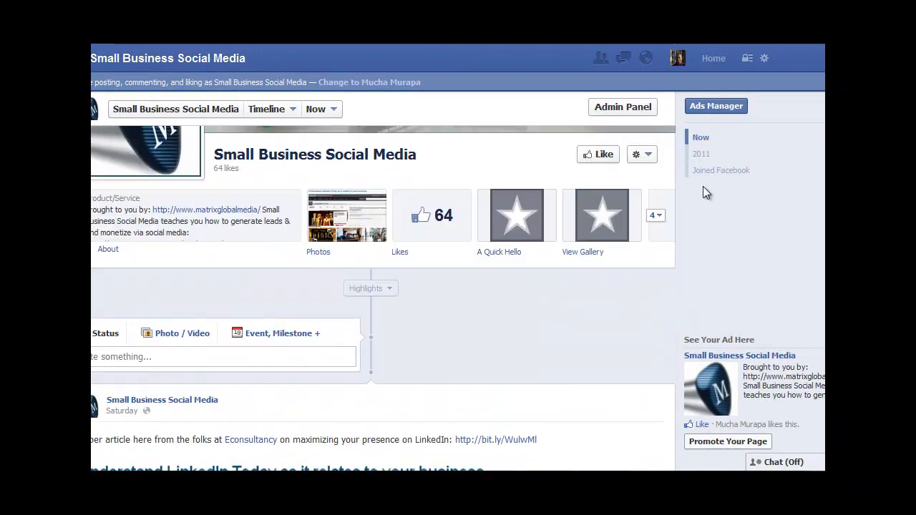
left_click(656, 214)
left_click(597, 300)
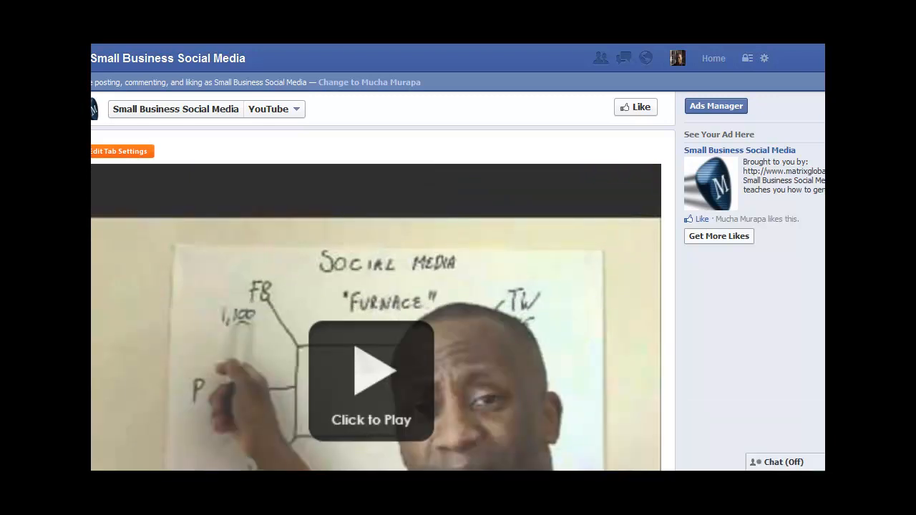
scroll(375, 299, "down", 10)
- Revisit the Follow Us tab from the page's timeline, and return to the timeline to view its posts
left_click(196, 111)
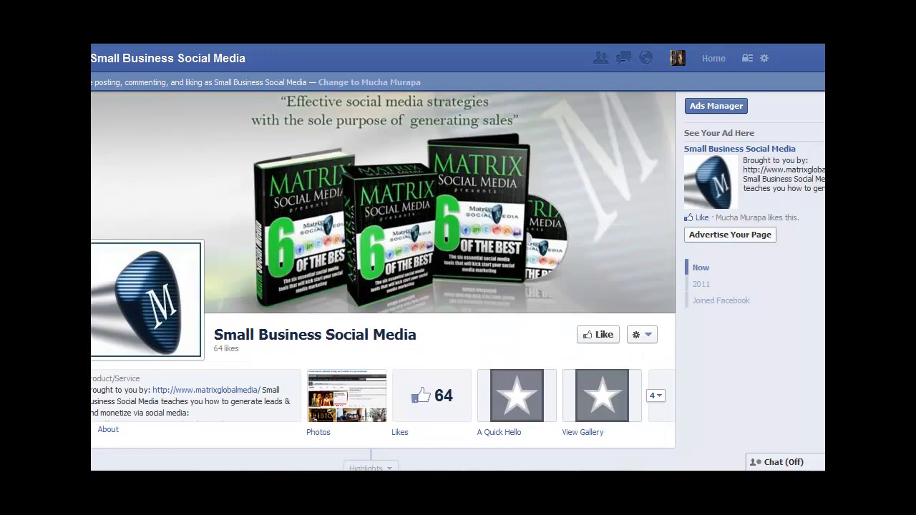
scroll(383, 286, "down", 3)
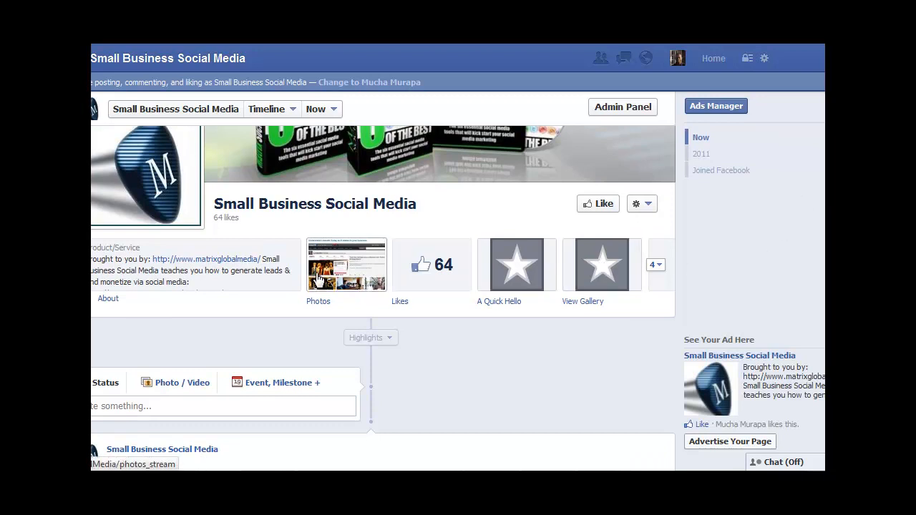
left_click(655, 265)
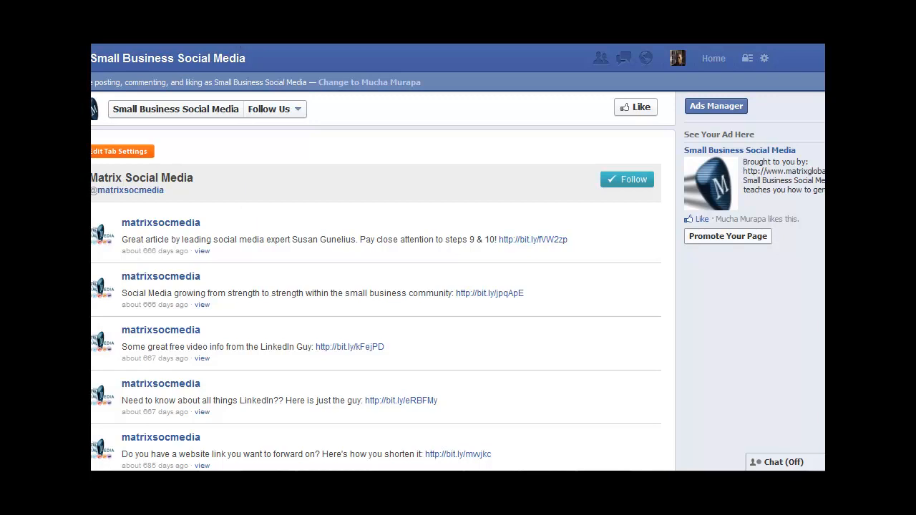
left_click(151, 111)
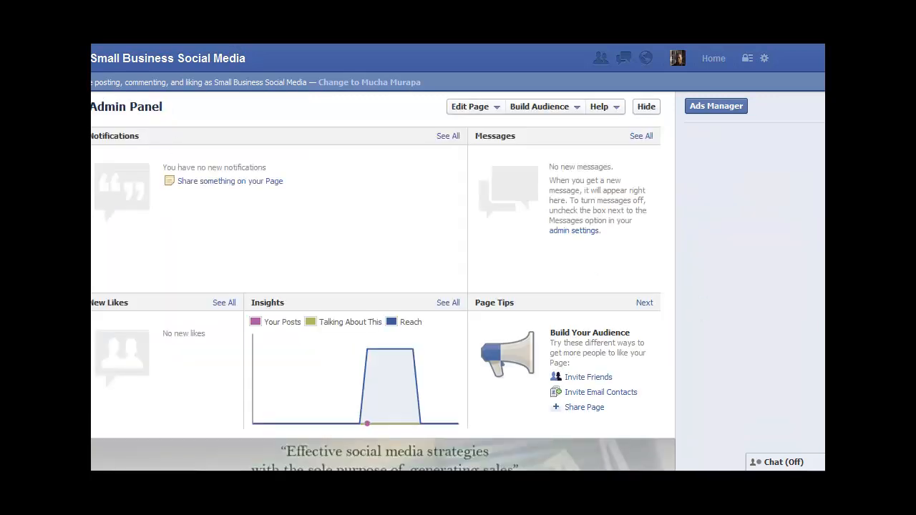
scroll(276, 292, "down", 4)
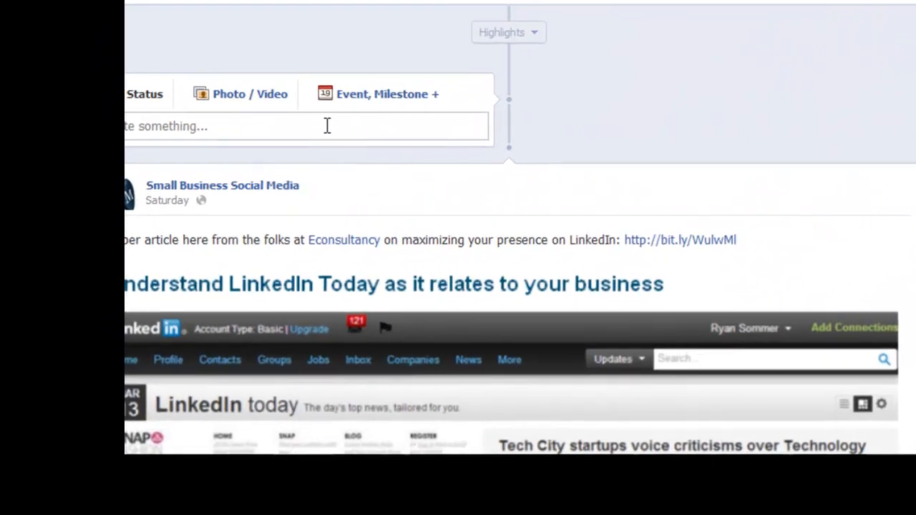
- Draft a status update on the page reading "don't forget to follow us on Twitter:" followed by the Follow Us tab's link, and highlight the link
left_click(299, 160)
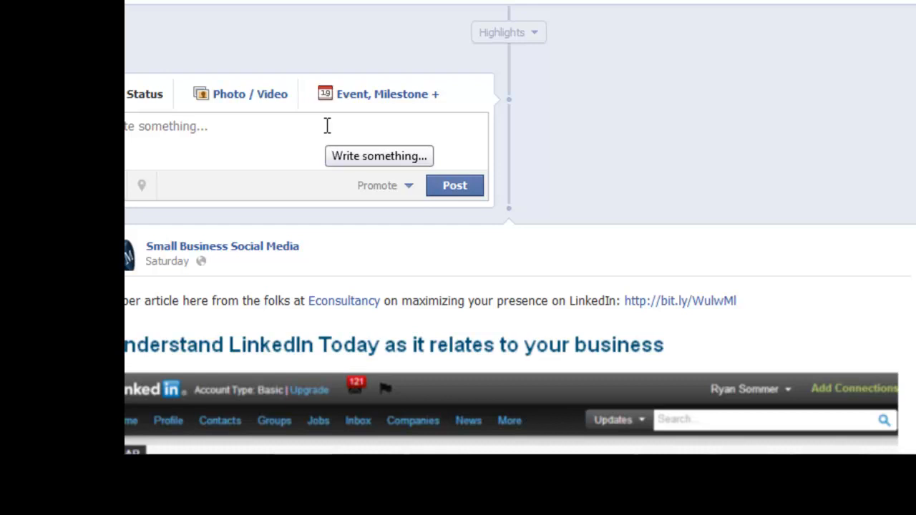
type("ks, do")
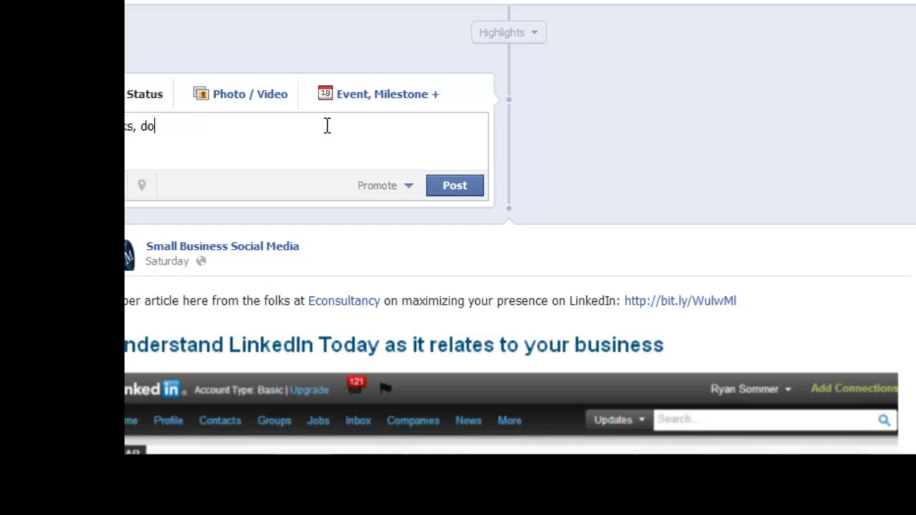
type("n't forget ")
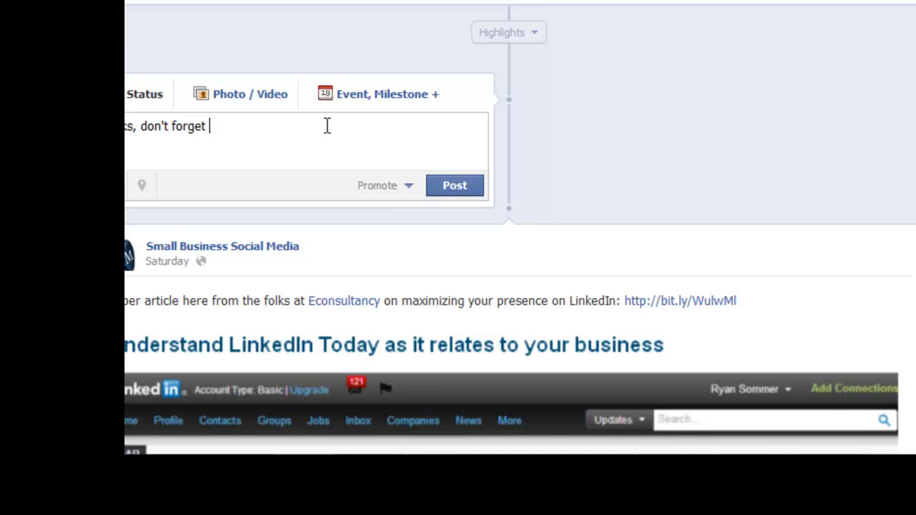
type("to follow us ")
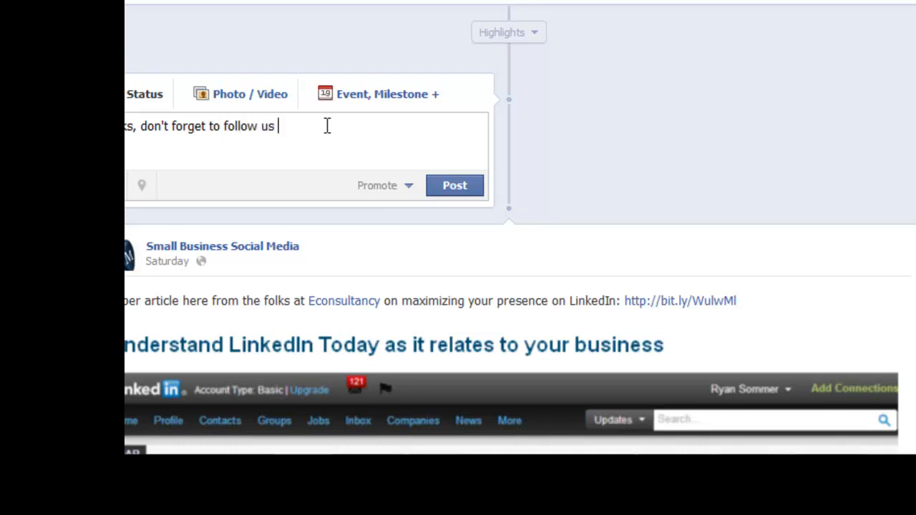
type("on Twitter:")
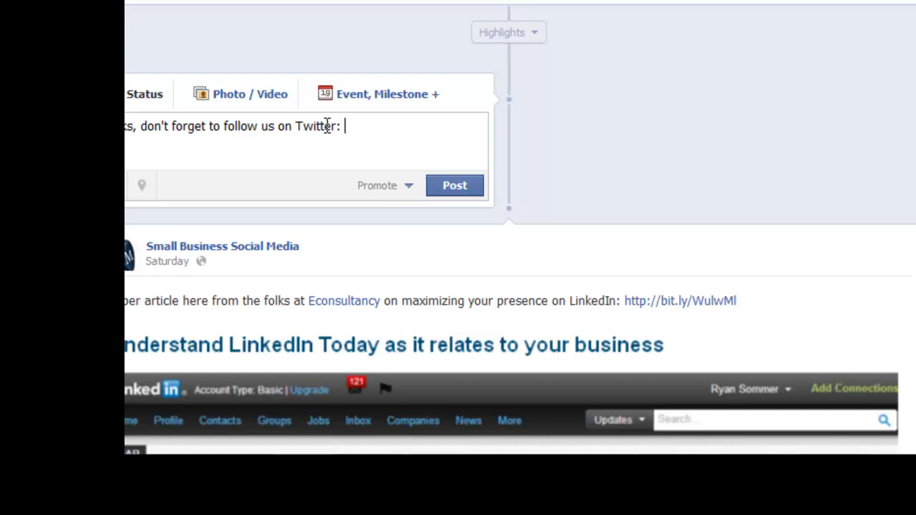
key("ctrl+v")
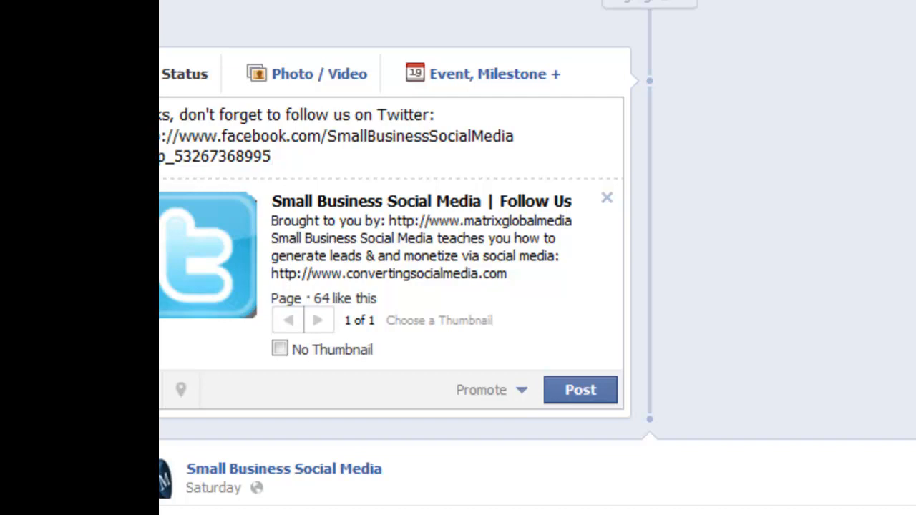
left_click_drag(161, 136, 278, 156)
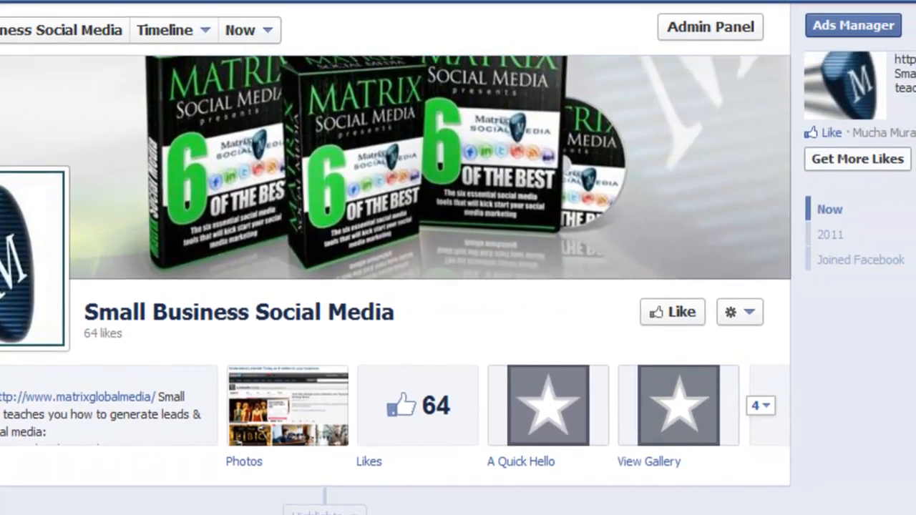
- Expand the page's app tiles to show the Follow Us and YouTube tabs
scroll(396, 286, "down", 2)
scroll(396, 286, "down", 1)
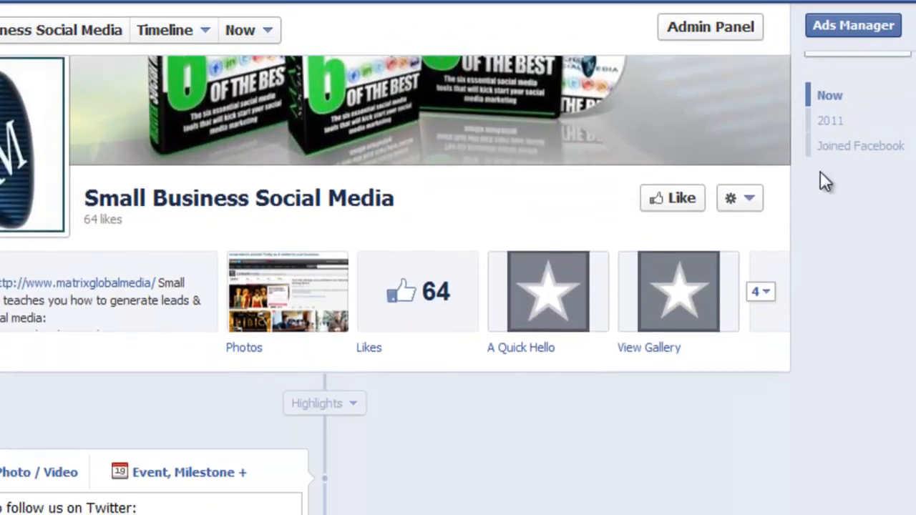
left_click(762, 293)
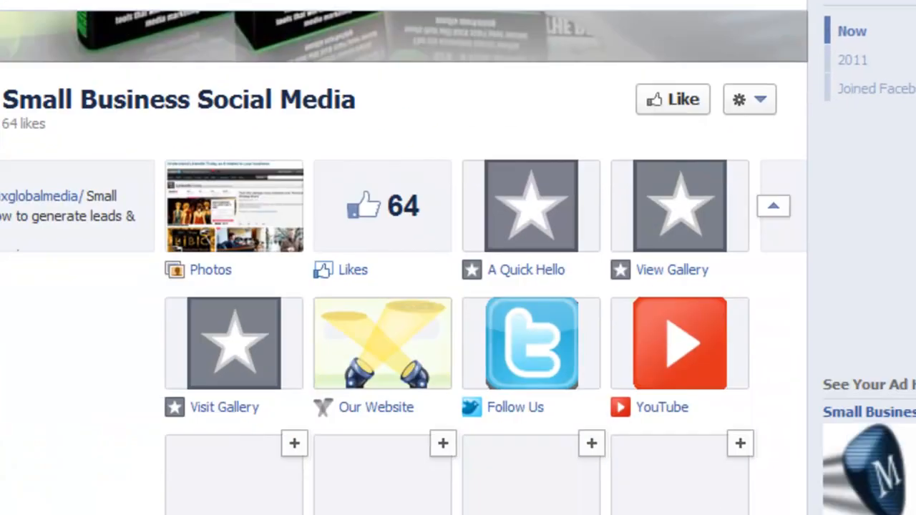